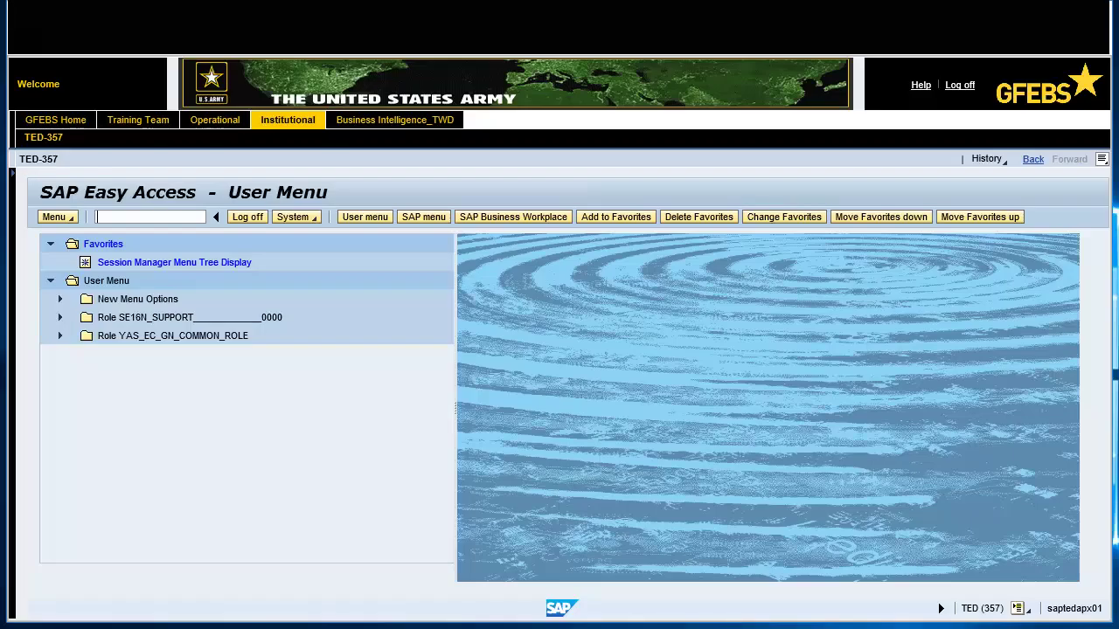
Start ME51N and set the requisition document type to Miscellaneous Pay PR
{"action": "type", "text": "me51n"}
{"action": "key", "text": "Return"}
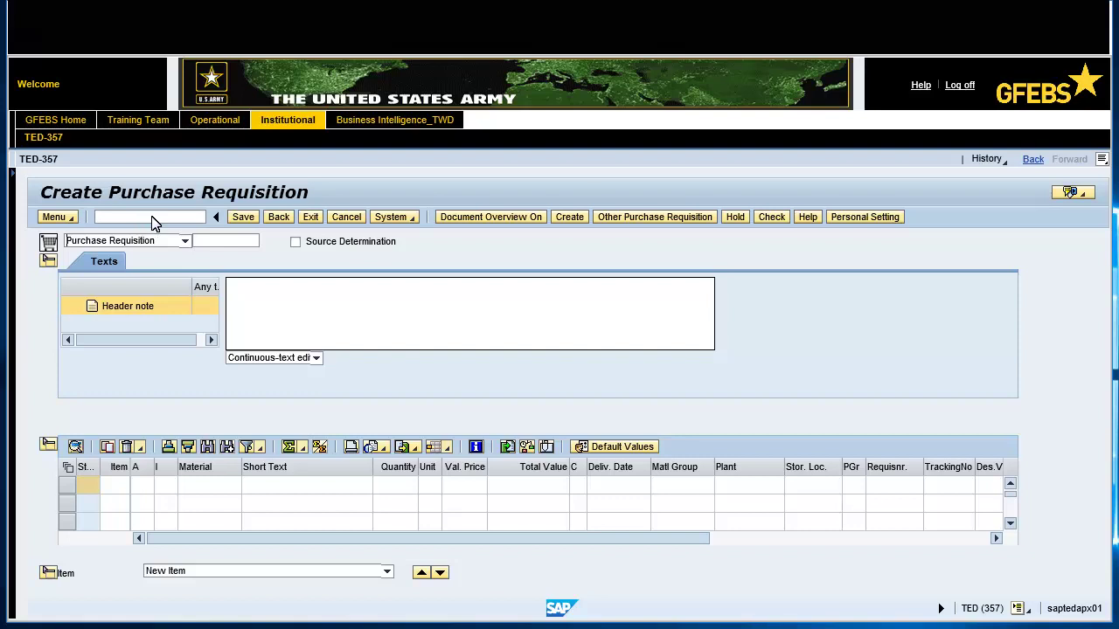
{"action": "left_click", "coordinate": [185, 242]}
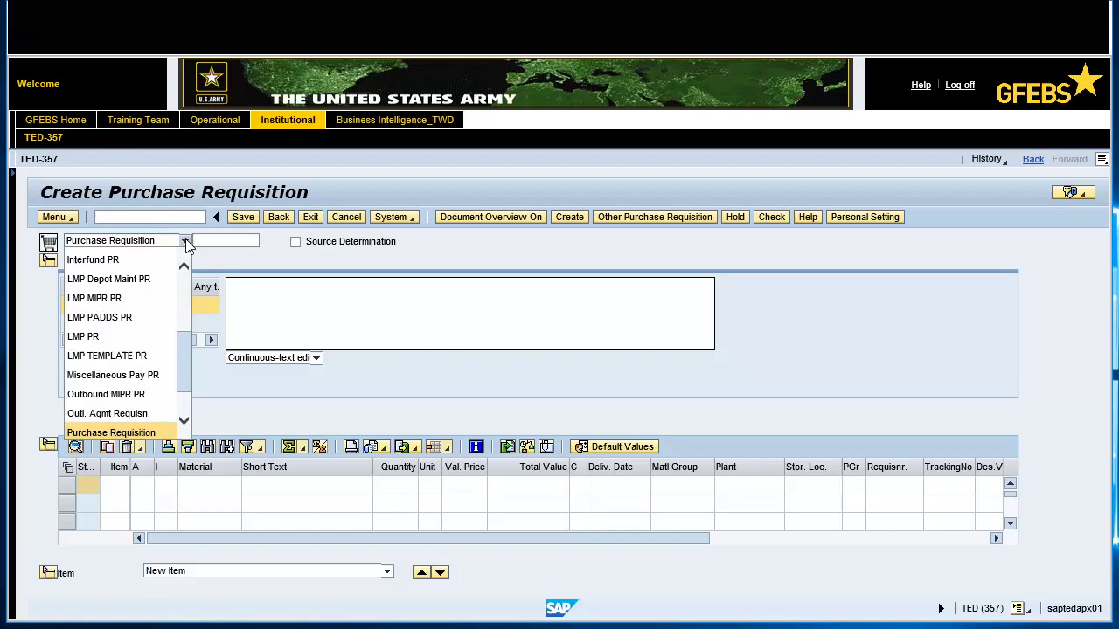
{"action": "left_click", "coordinate": [150, 374]}
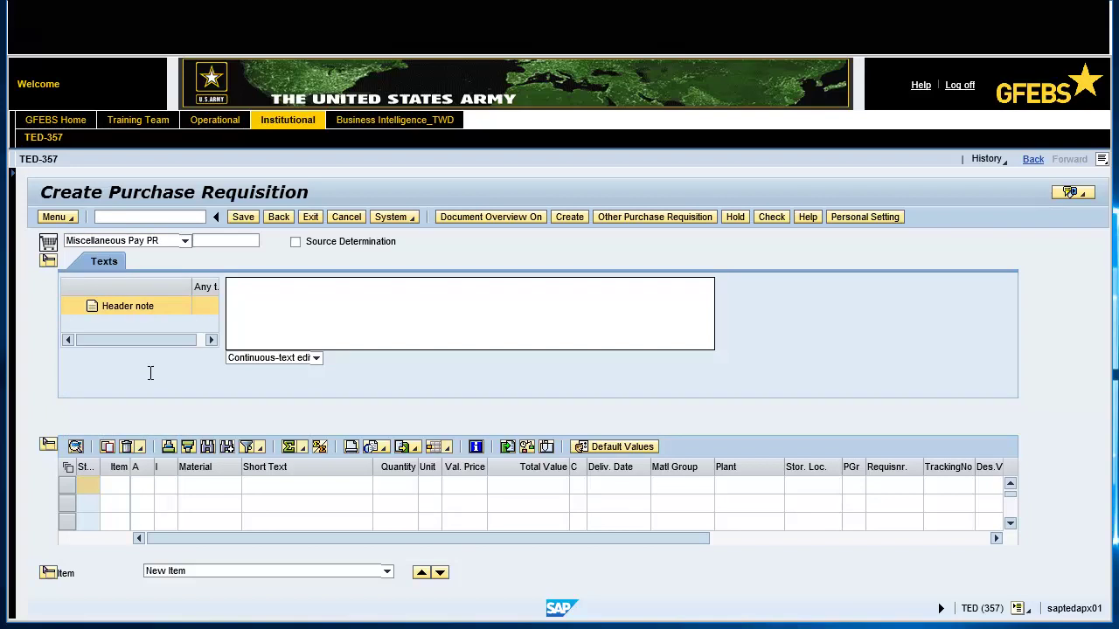
Write the header note 'Foreign Area Officer (FAO) Language Sustainment Program (Language instruction...'
{"action": "left_click", "coordinate": [250, 295]}
{"action": "type", "text": "Foreign Area Officer (FAO) Langua"}
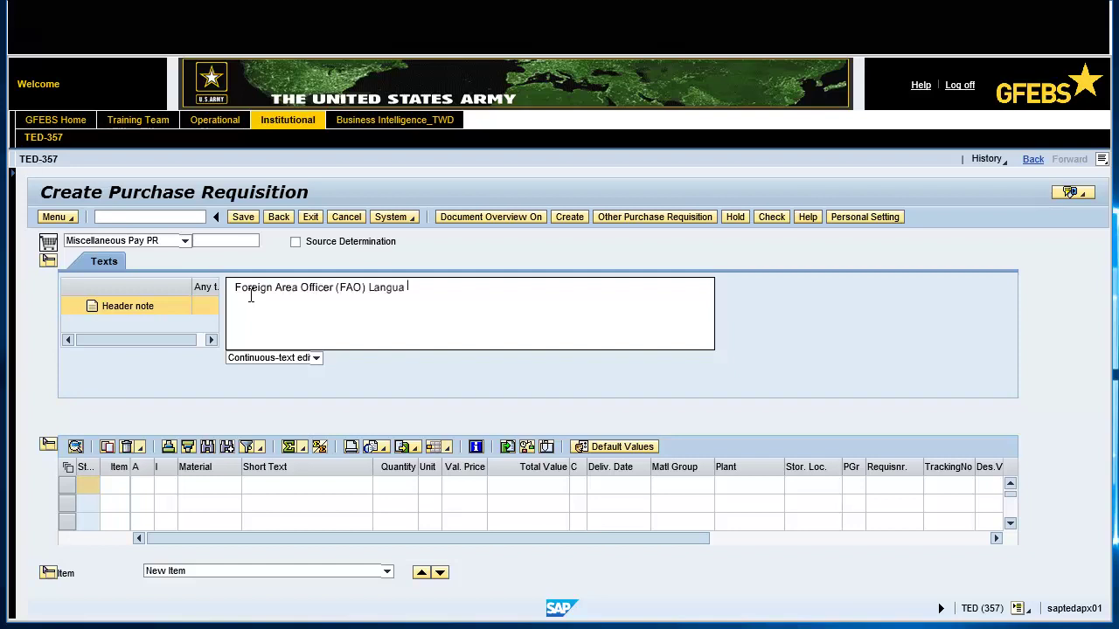
{"action": "type", "text": "ge Sustainment Program ("}
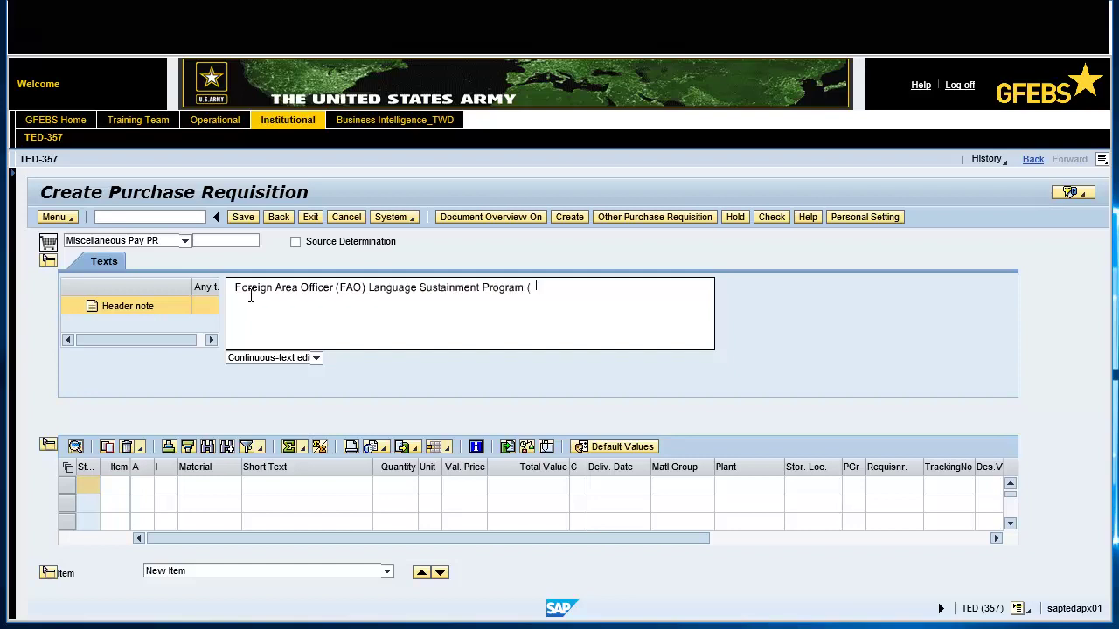
{"action": "type", "text": "Language instruction and training aids Non-Fed,"}
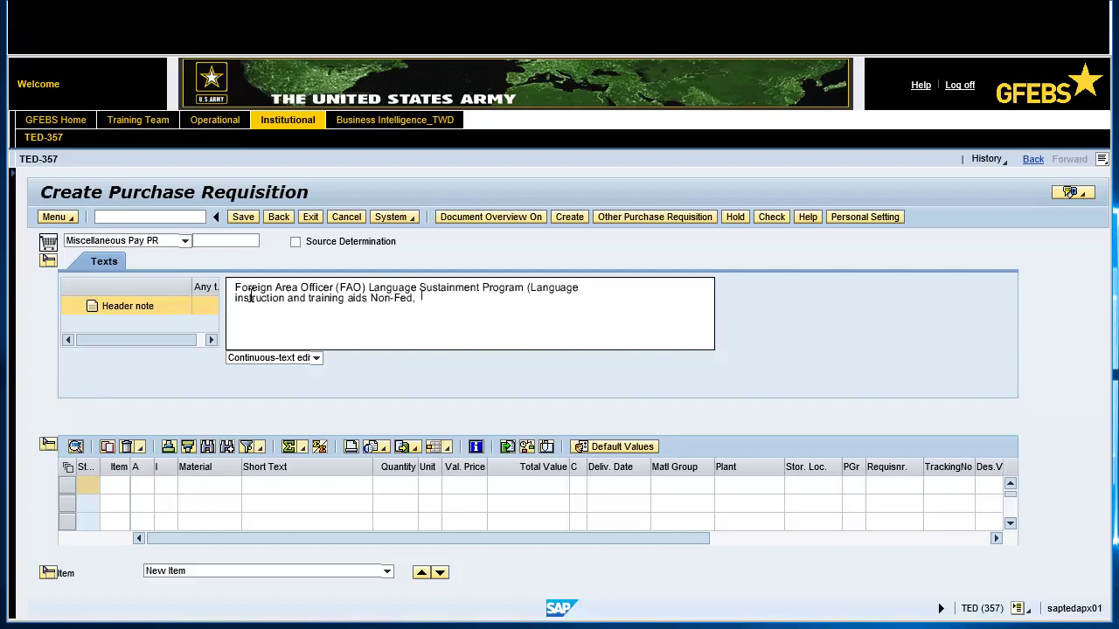
{"action": "type", "text": " Non-Contract)"}
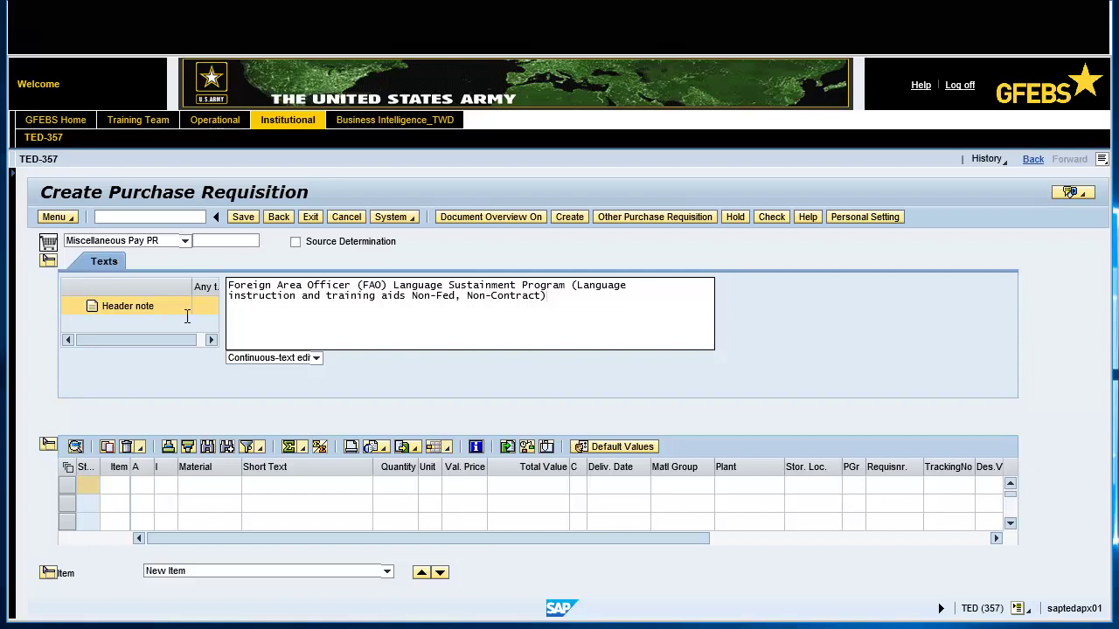
{"action": "left_click", "coordinate": [138, 489]}
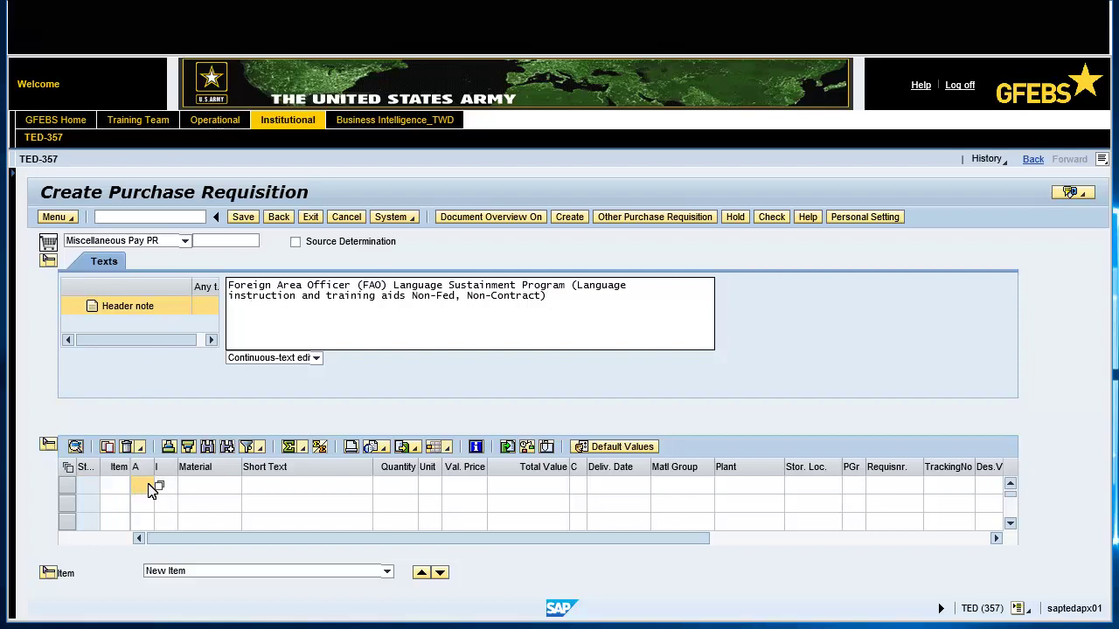
Set item 1's account assignment category to P (GFEBS Project/WBS)
{"action": "left_click", "coordinate": [159, 487]}
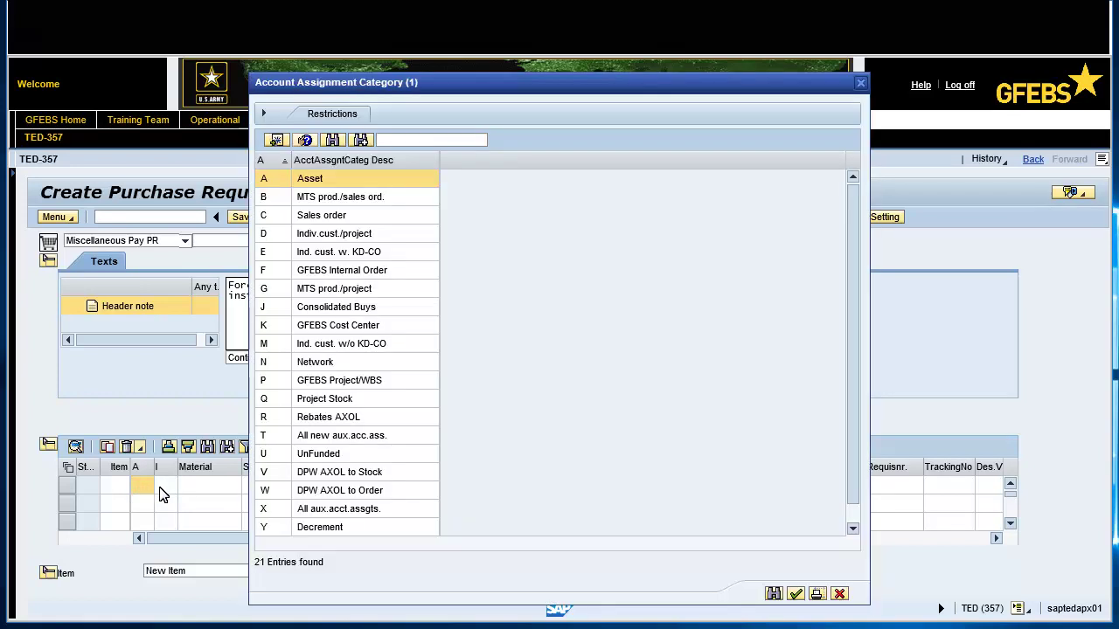
{"action": "left_click", "coordinate": [267, 382]}
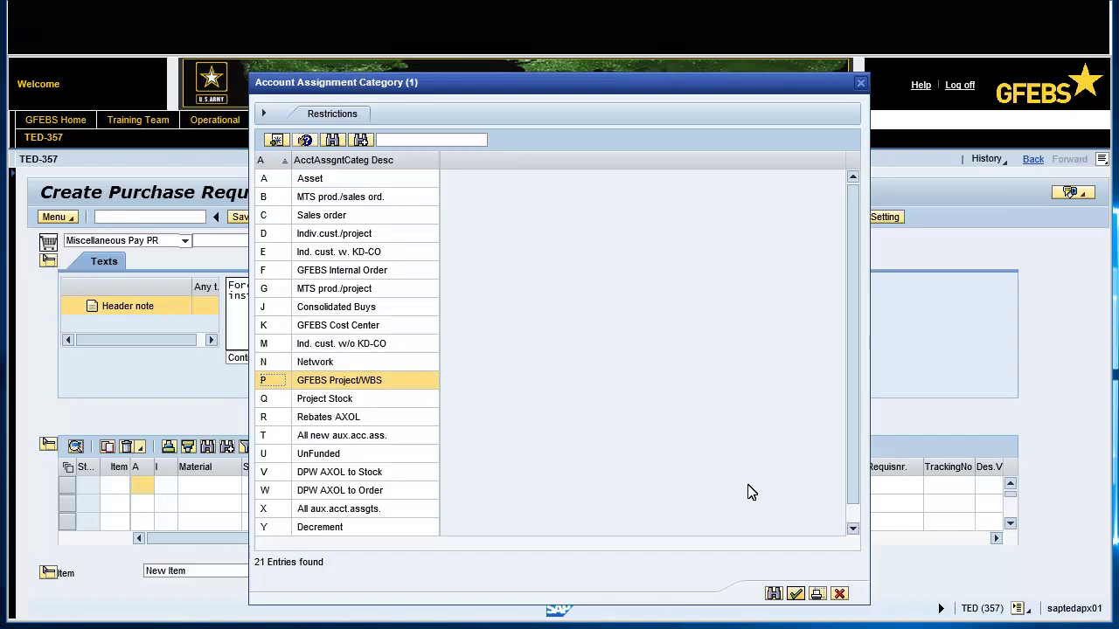
{"action": "left_click", "coordinate": [796, 594]}
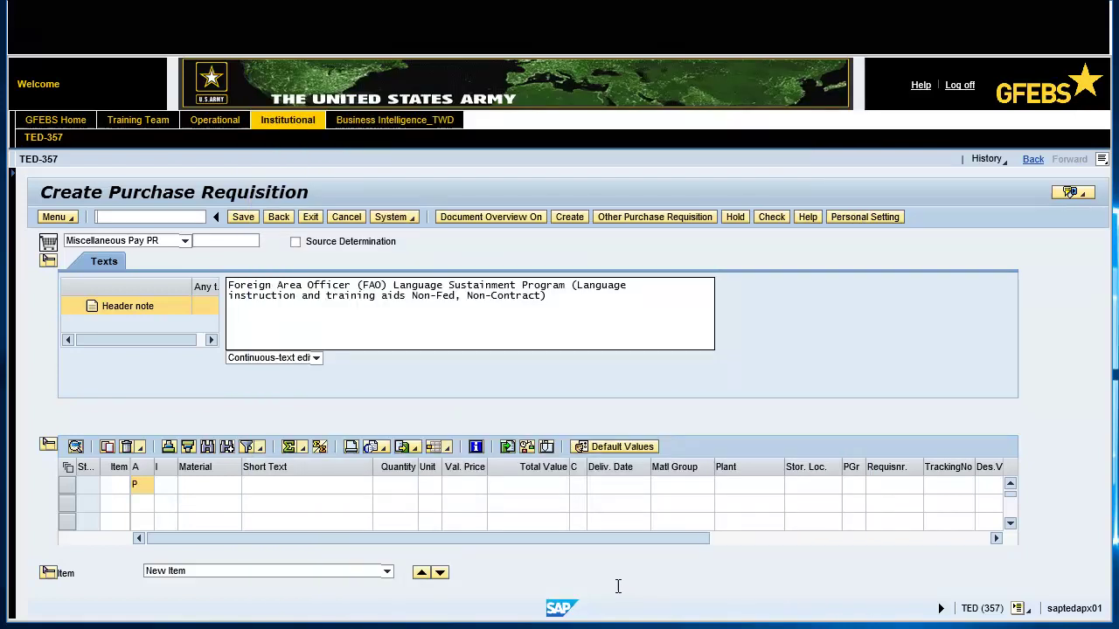
Give item 1 short text 'Training aids books', quantity 20 and unit ea
{"action": "left_click", "coordinate": [330, 484]}
{"action": "type", "text": "Training aids books"}
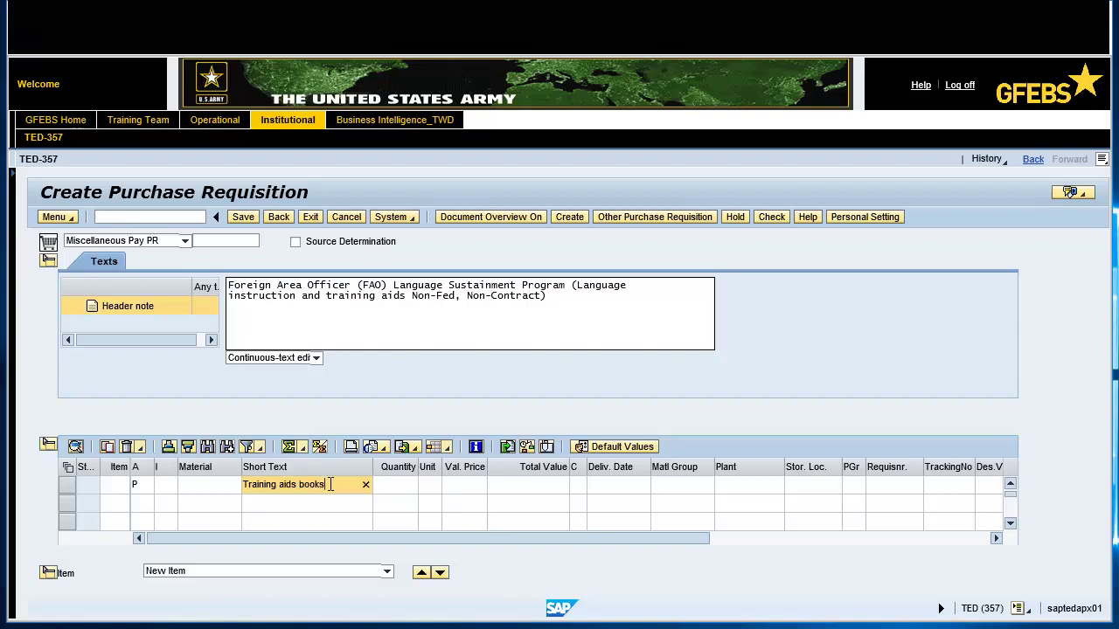
{"action": "left_click", "coordinate": [407, 485]}
{"action": "type", "text": "20"}
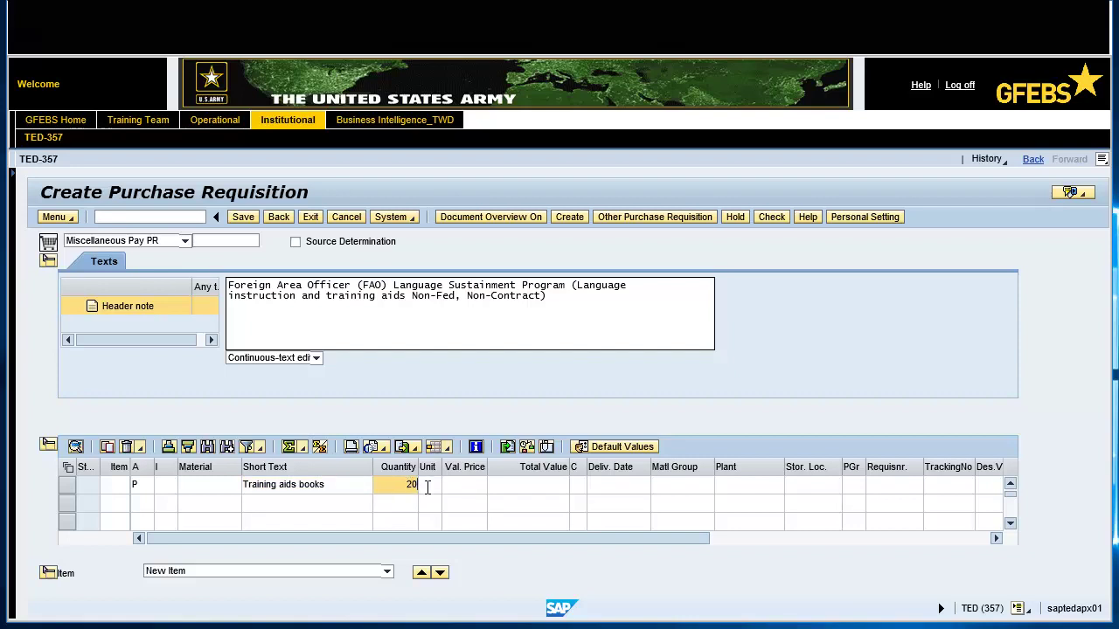
{"action": "left_click", "coordinate": [426, 484]}
{"action": "type", "text": "ea"}
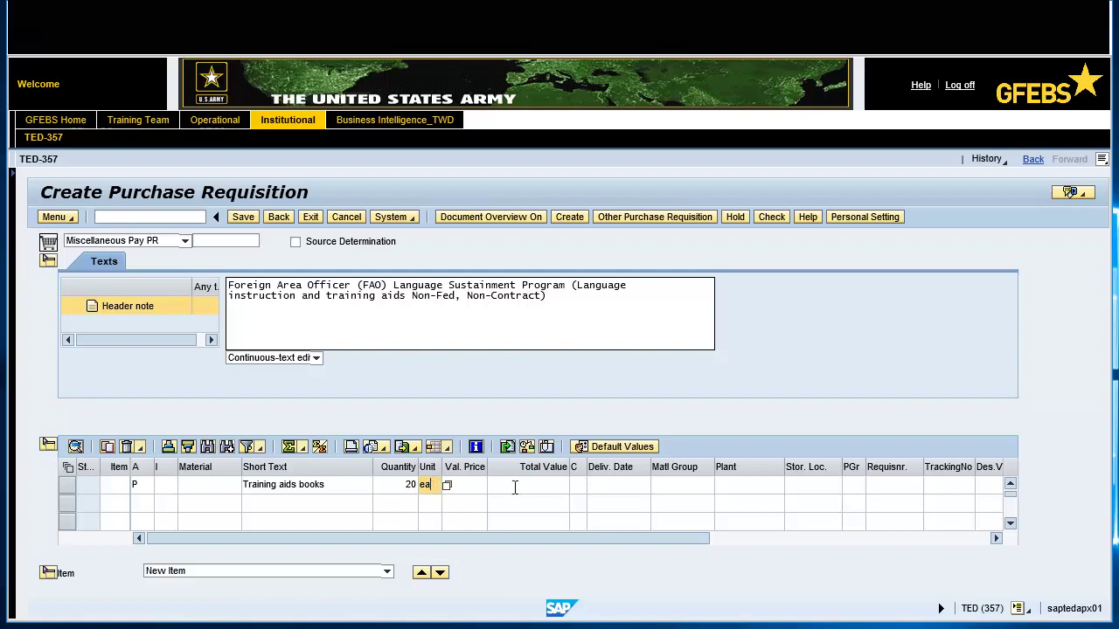
{"action": "left_click", "coordinate": [621, 487]}
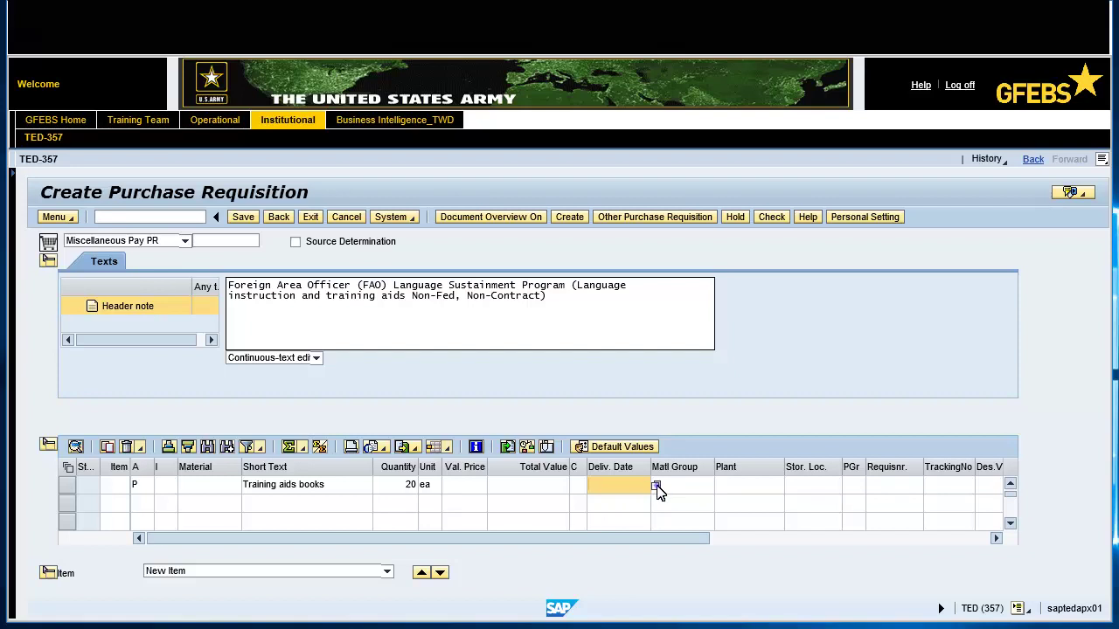
Set item 1's delivery date to 09/21/2018, material group 2400 and plant jck1
{"action": "left_click", "coordinate": [656, 487]}
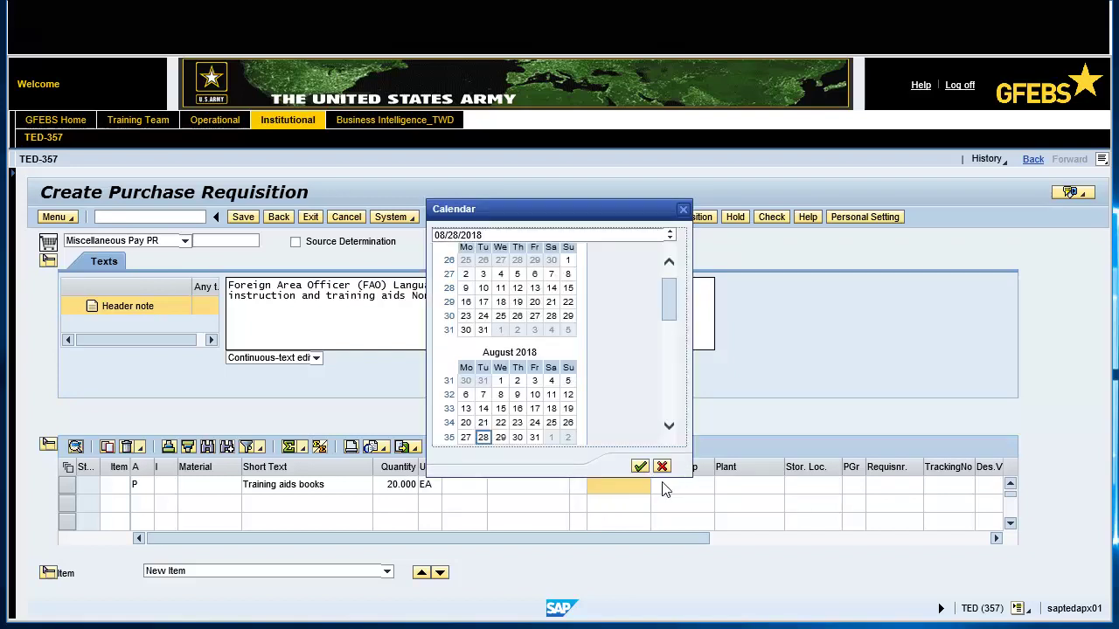
{"action": "left_click", "coordinate": [668, 428]}
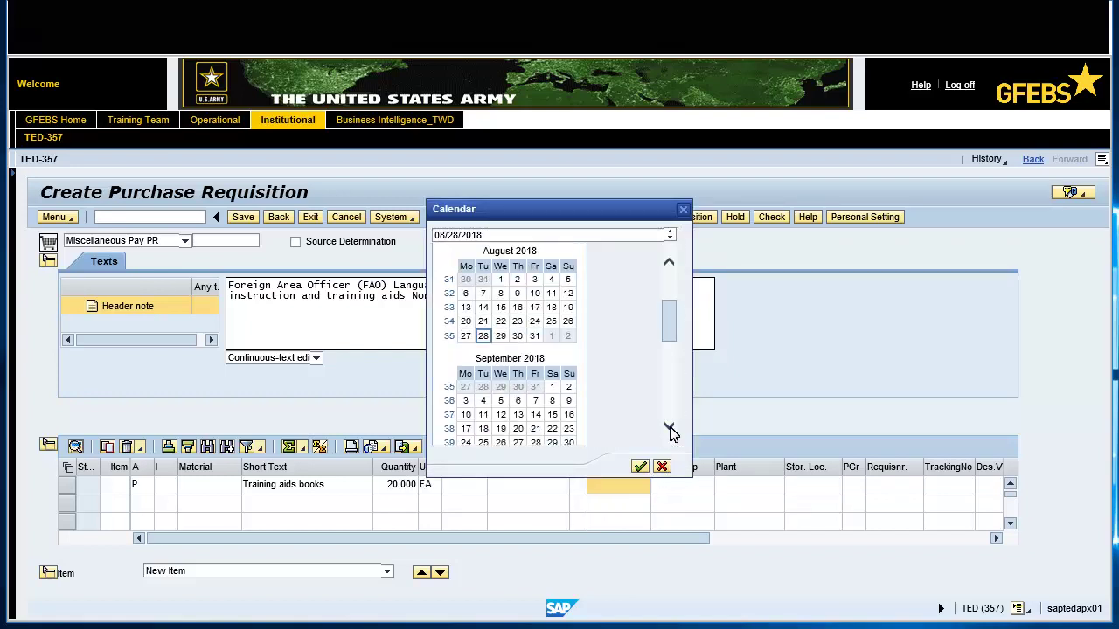
{"action": "double_click", "coordinate": [535, 429]}
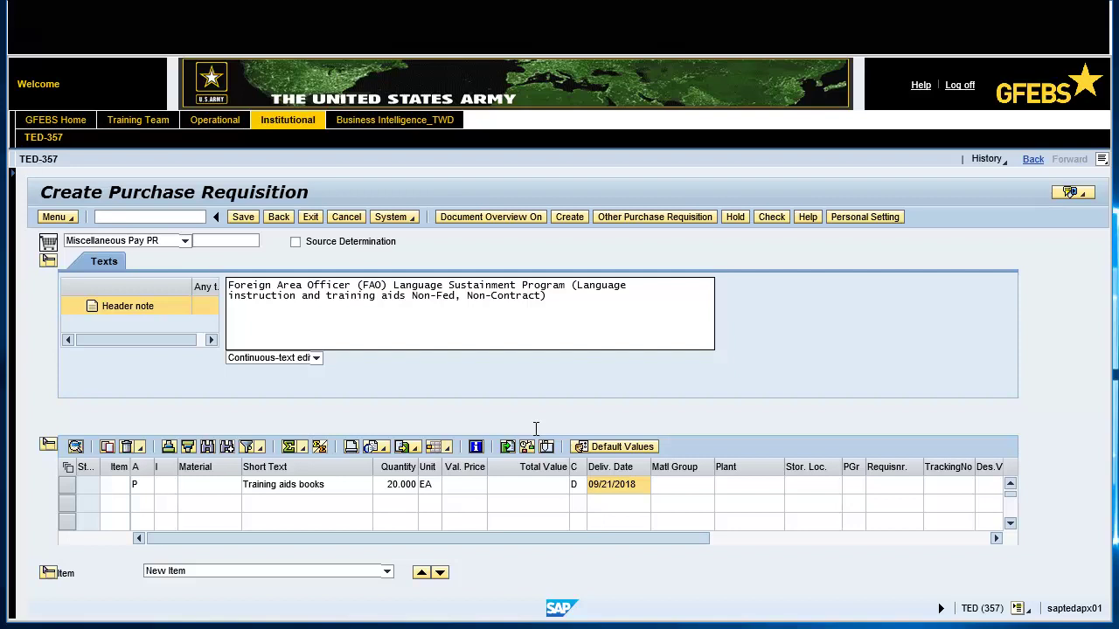
{"action": "left_click", "coordinate": [677, 485]}
{"action": "type", "text": "2400"}
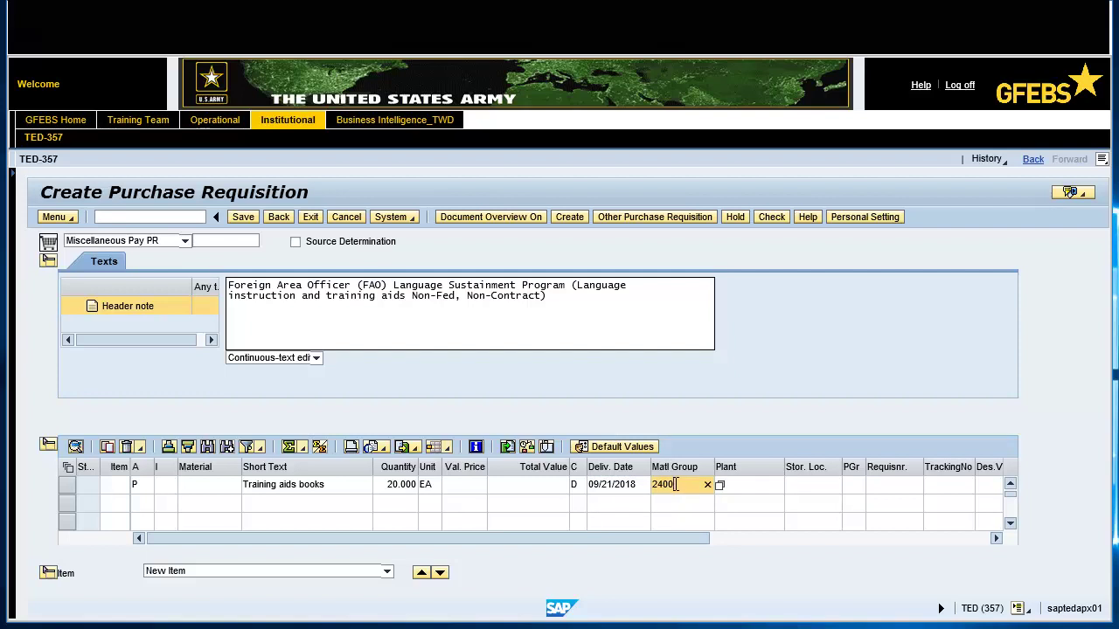
{"action": "left_click", "coordinate": [761, 487]}
{"action": "type", "text": "jck1"}
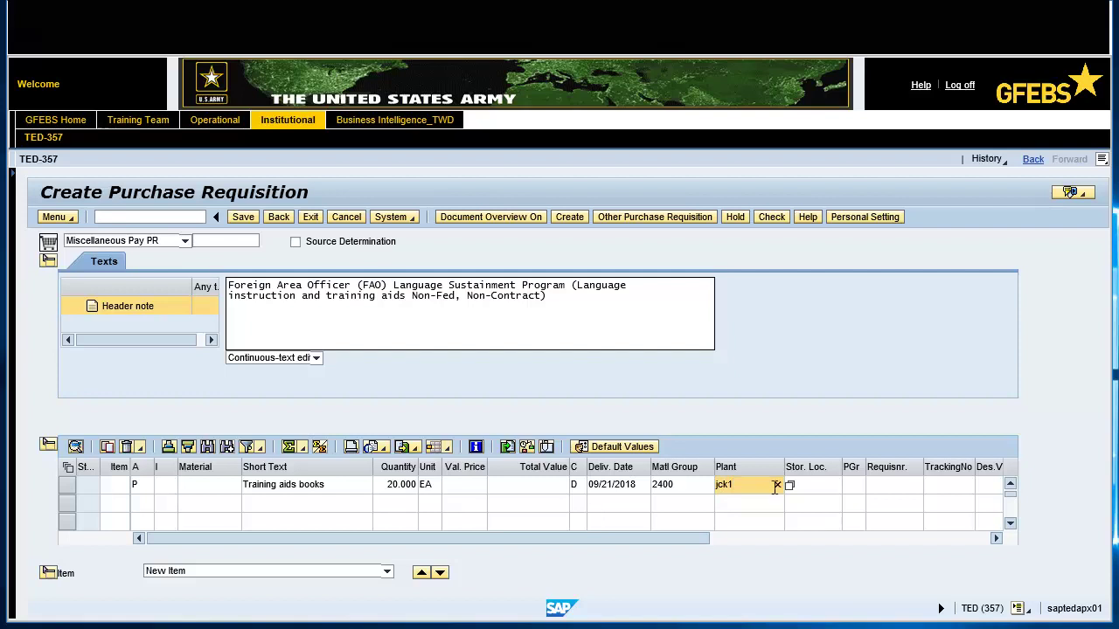
Enter purchasing group 24C, requisitioner SSI and purchasing organization ARMY, then validate item 1
{"action": "left_click", "coordinate": [848, 486]}
{"action": "type", "text": "24c"}
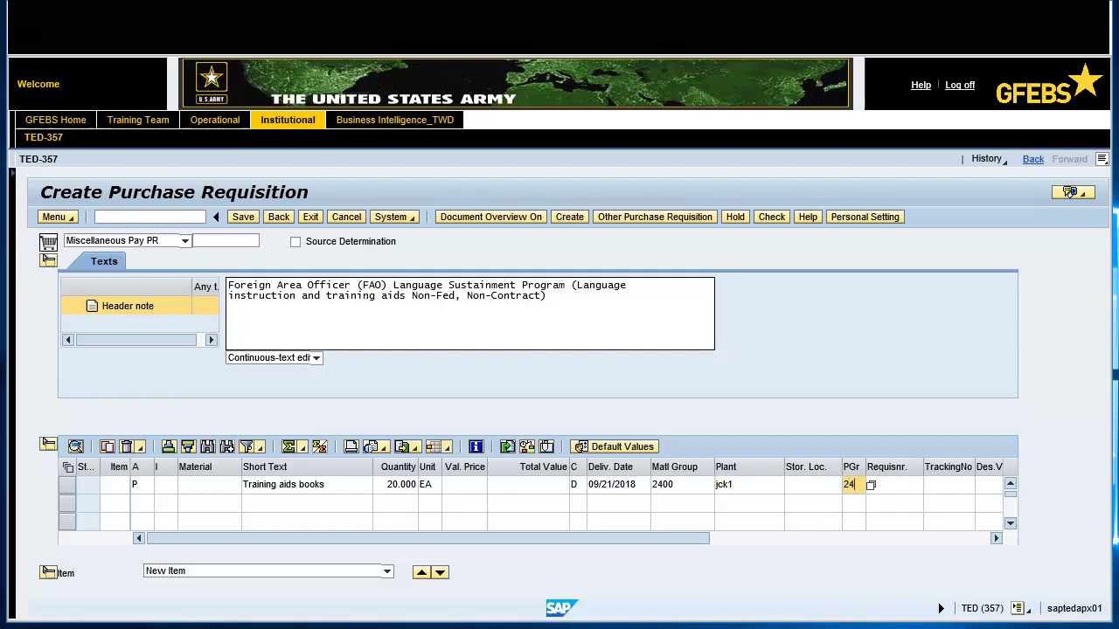
{"action": "left_click", "coordinate": [892, 486]}
{"action": "type", "text": "SSI"}
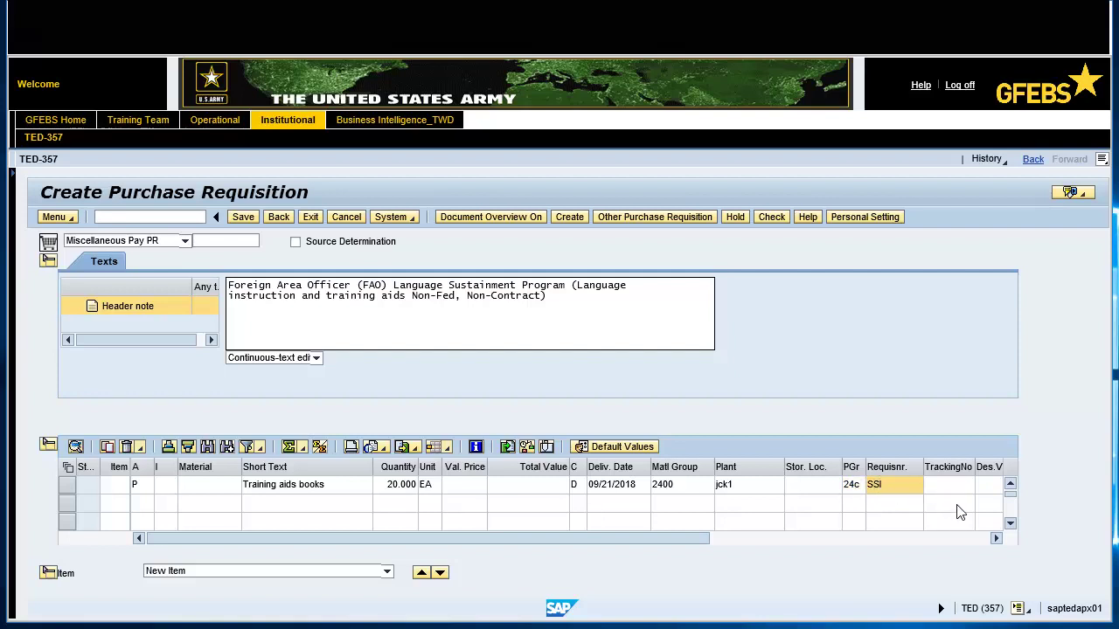
{"action": "left_click", "coordinate": [971, 538]}
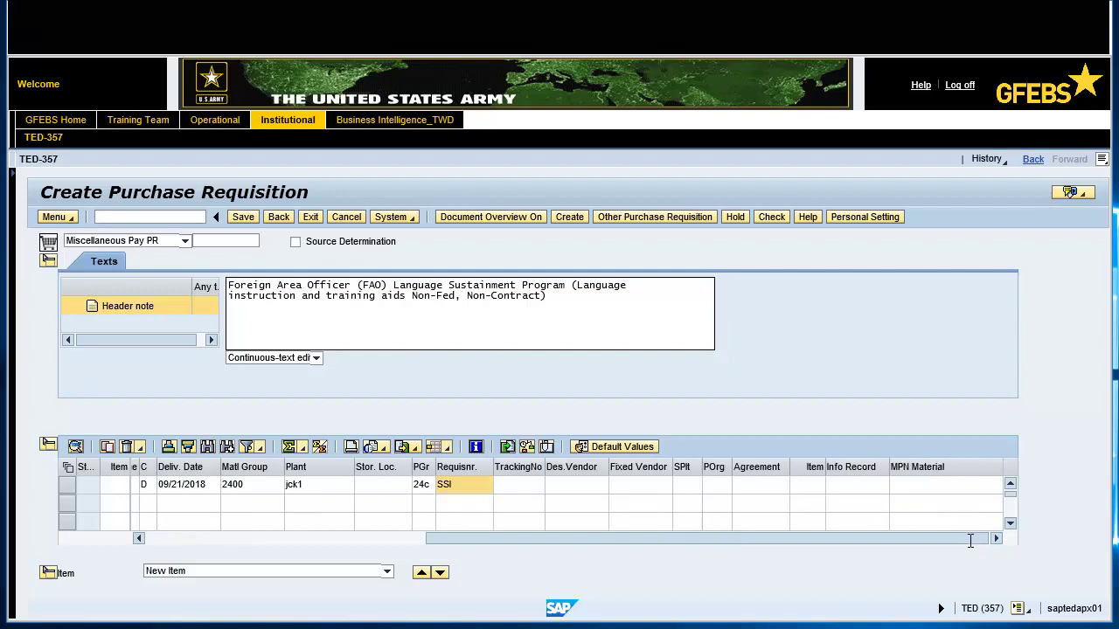
{"action": "left_click", "coordinate": [715, 486]}
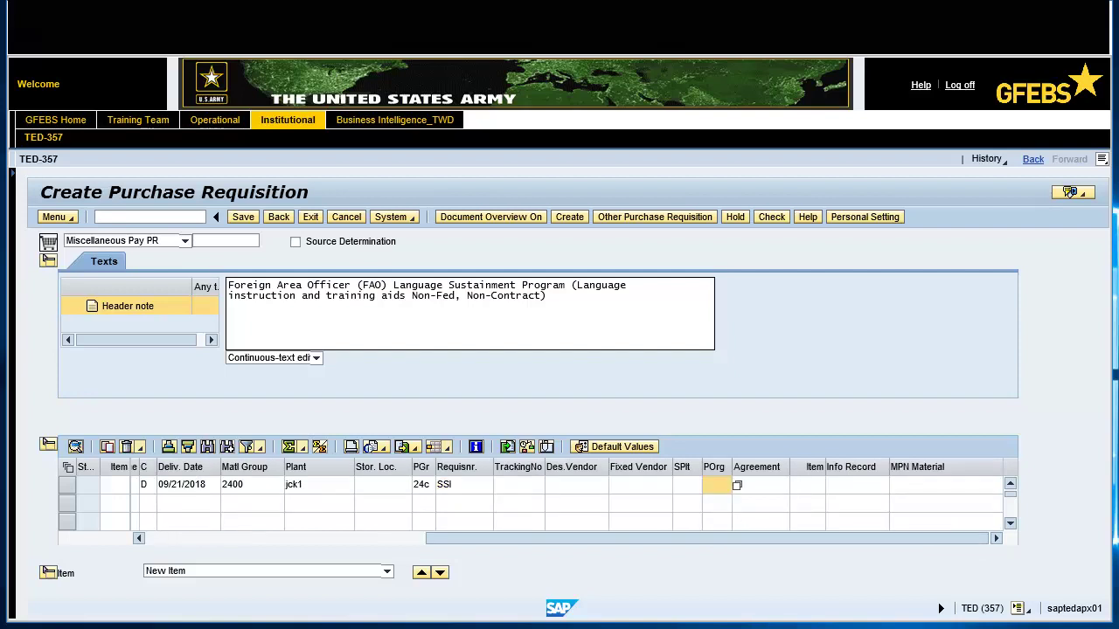
{"action": "type", "text": "army"}
{"action": "key", "text": "Return"}
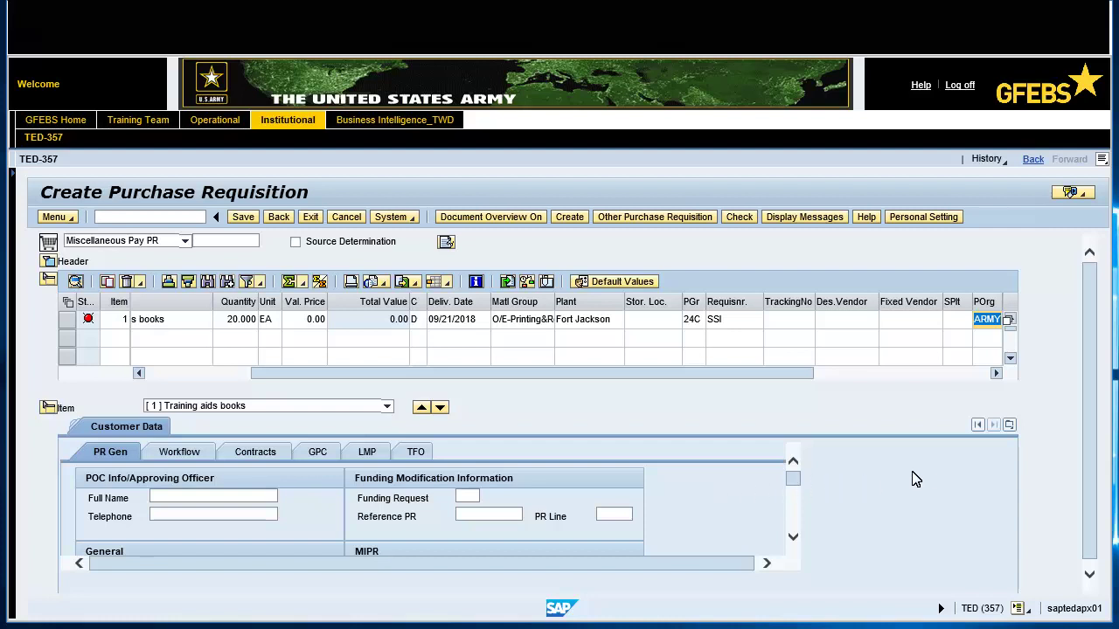
Give item 1 a valuation price of 100.00 USD, for a total value of 2,000.00
{"action": "left_click", "coordinate": [1009, 425]}
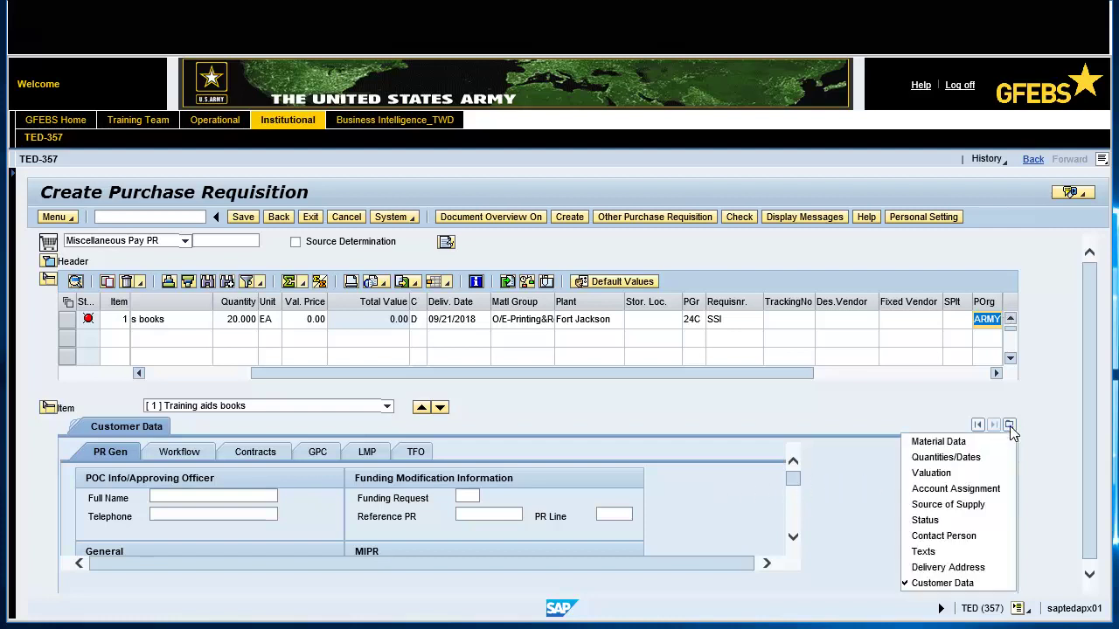
{"action": "left_click", "coordinate": [932, 473]}
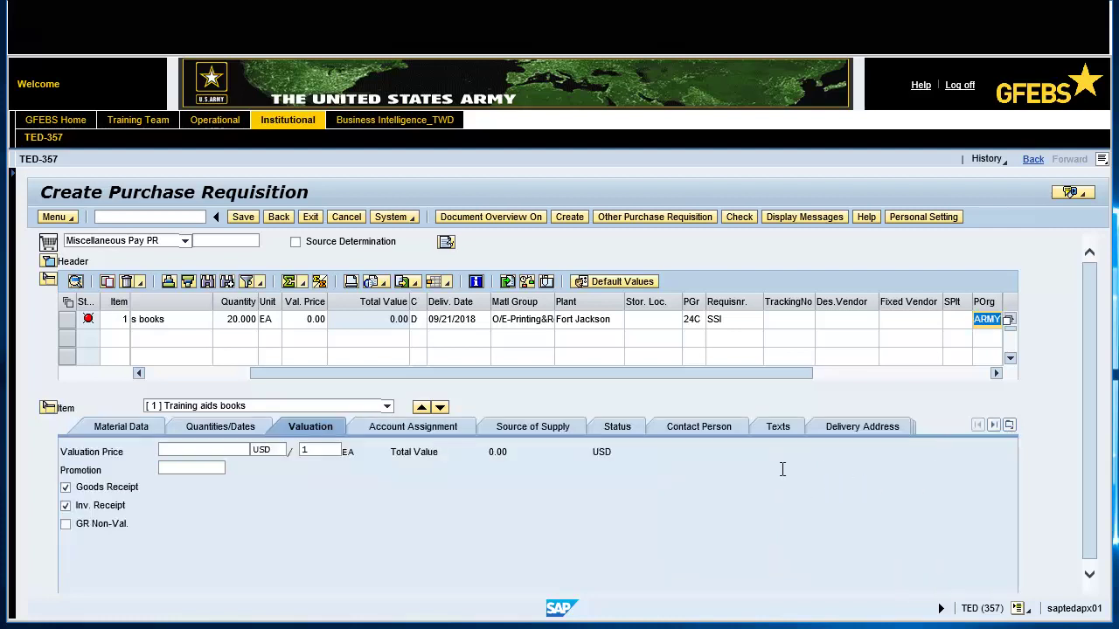
{"action": "left_click", "coordinate": [186, 450]}
{"action": "type", "text": "100.00"}
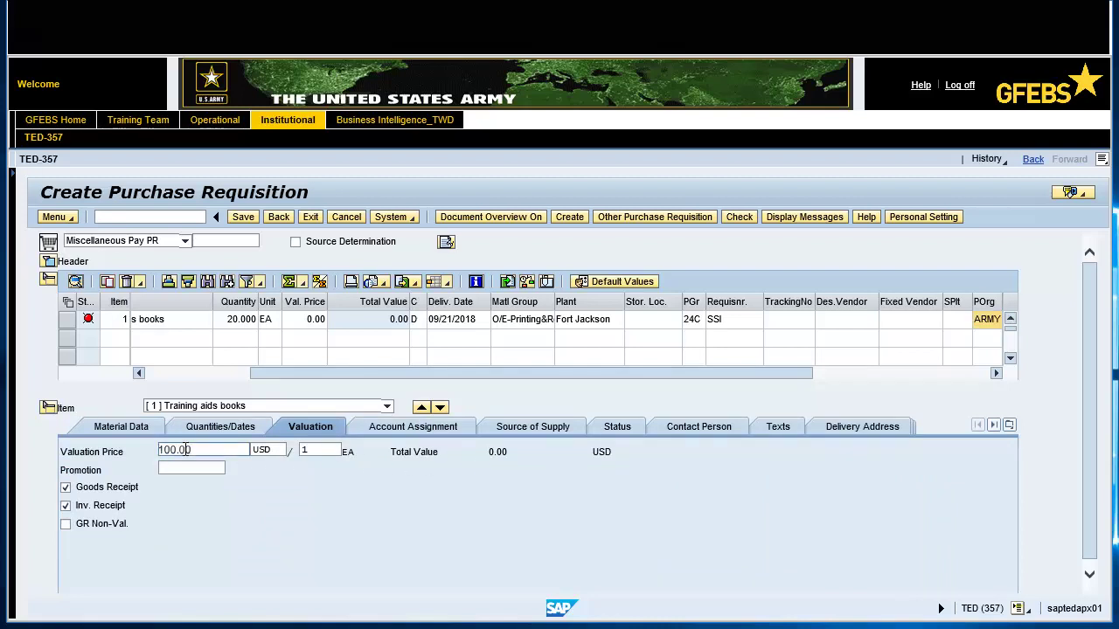
{"action": "double_click", "coordinate": [184, 450]}
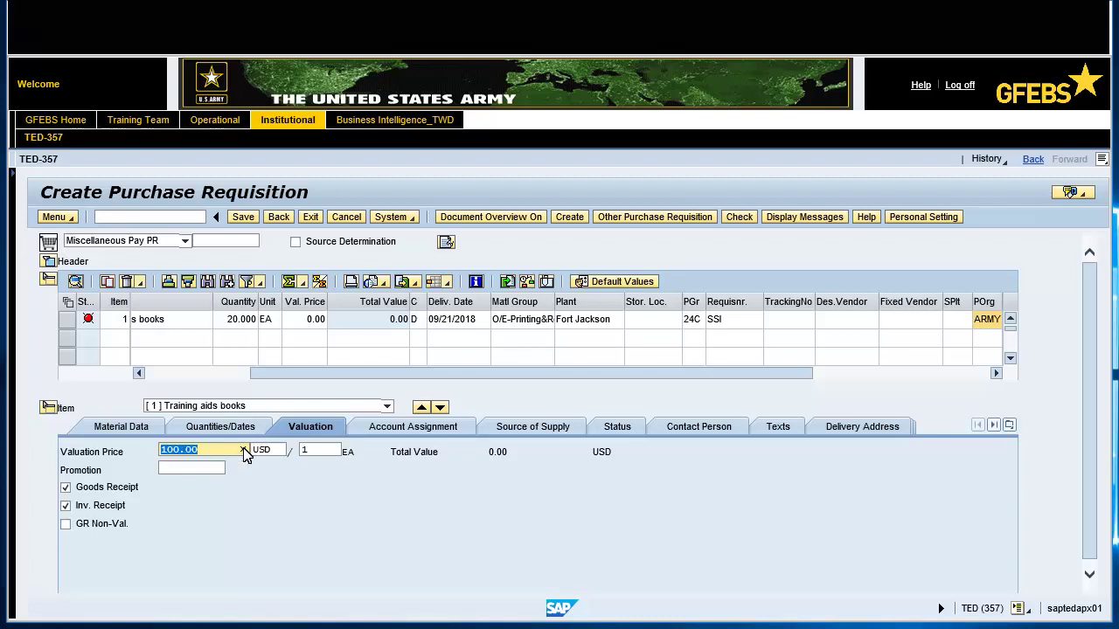
{"action": "left_click", "coordinate": [390, 432]}
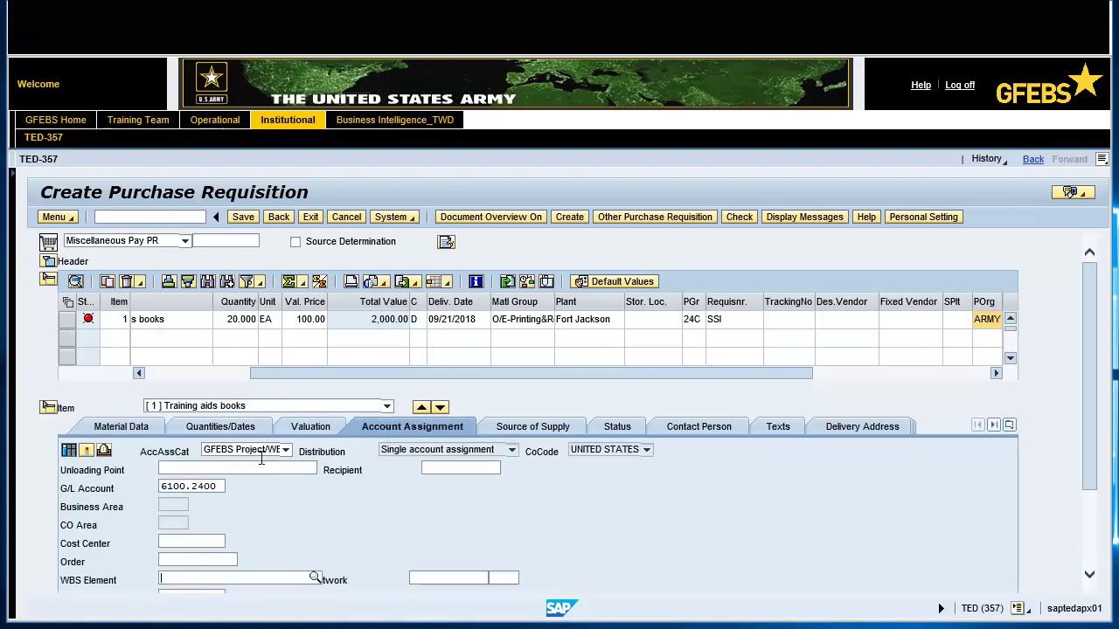
Charge item 1 to WBS element S.0000296.1 so fund and funds center are derived
{"action": "type", "text": "s.0000296.1"}
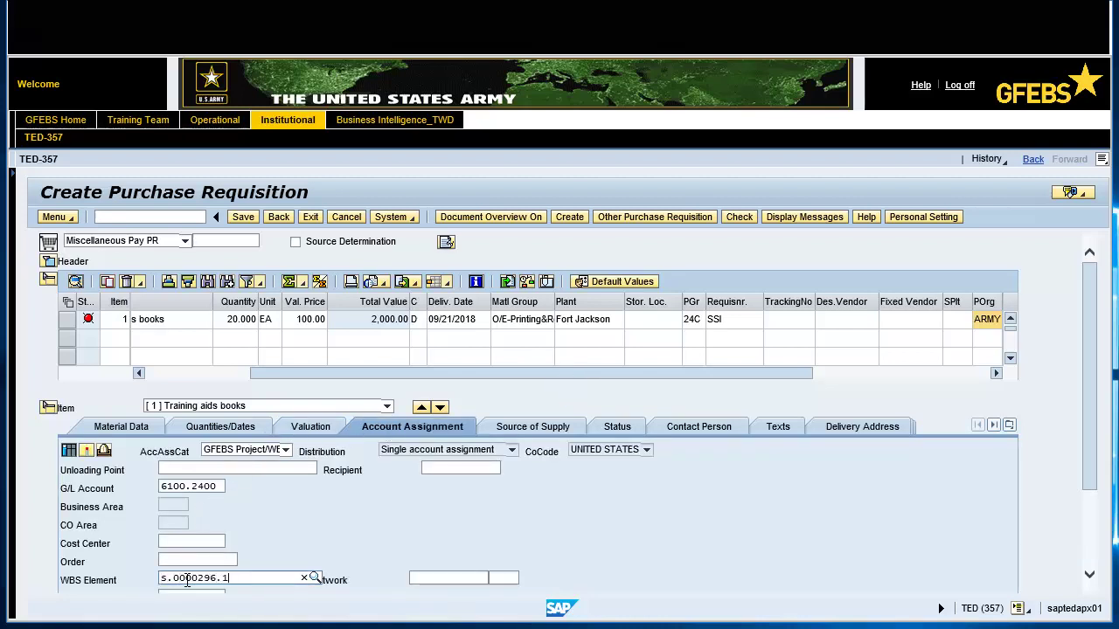
{"action": "key", "text": "Return"}
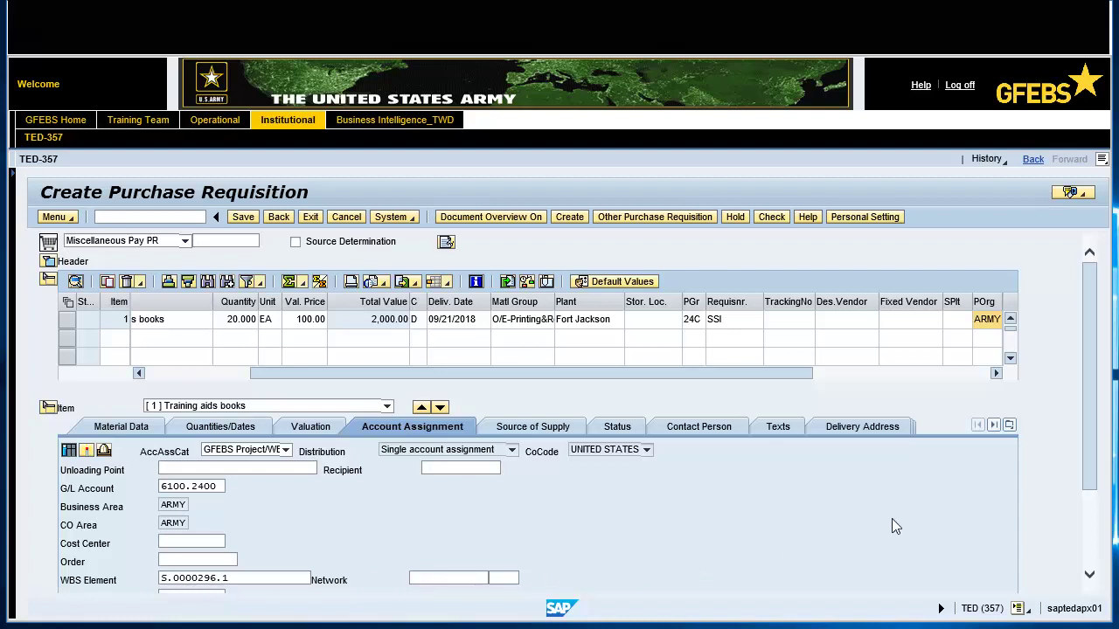
{"action": "left_click", "coordinate": [1009, 427]}
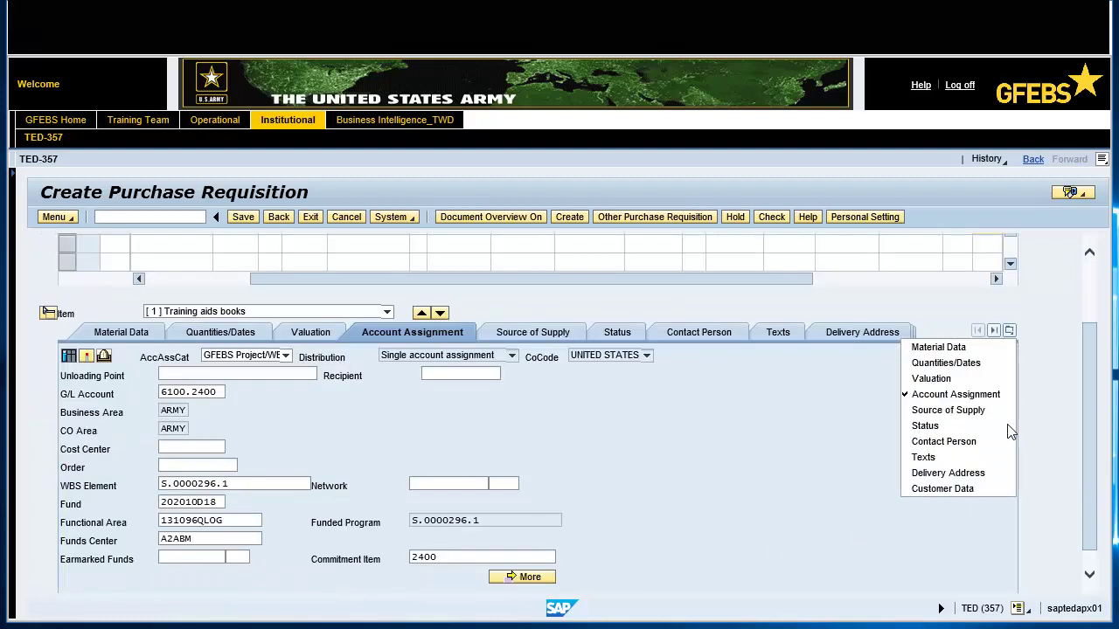
Record the point-of-contact's full name and telephone number in item 1's Customer Data
{"action": "left_click", "coordinate": [961, 488]}
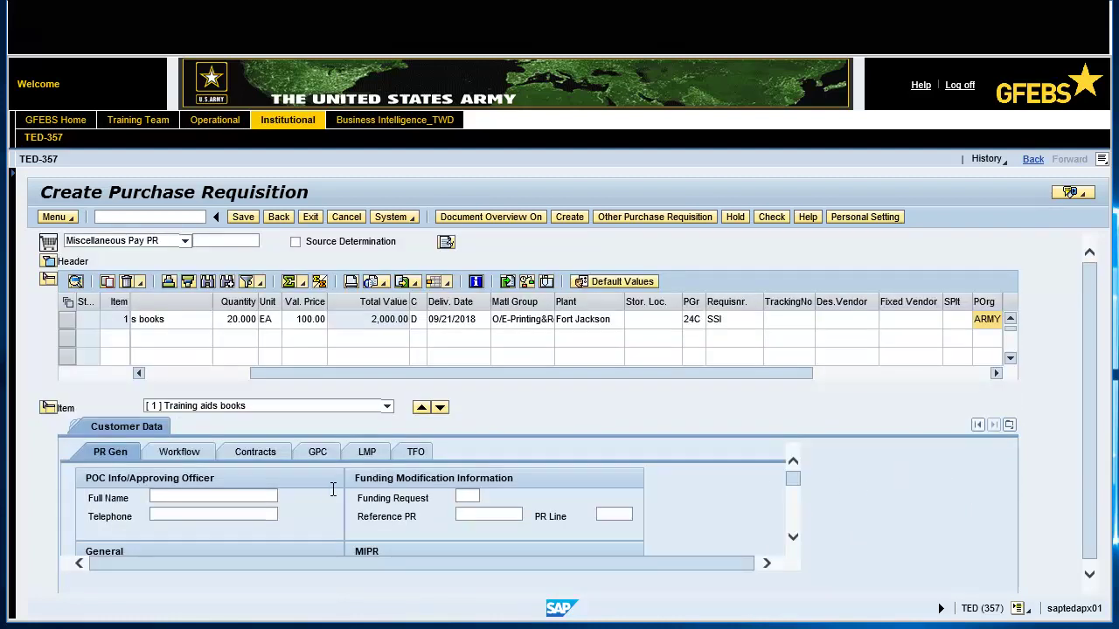
{"action": "left_click", "coordinate": [232, 495]}
{"action": "triple_click", "coordinate": [232, 495]}
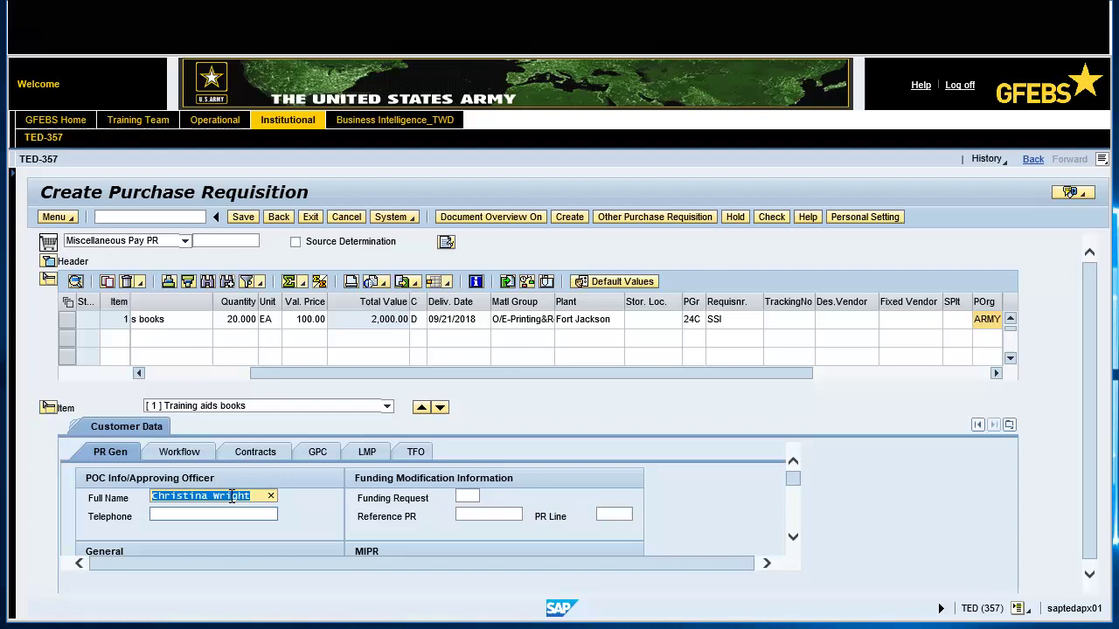
{"action": "left_click", "coordinate": [161, 512]}
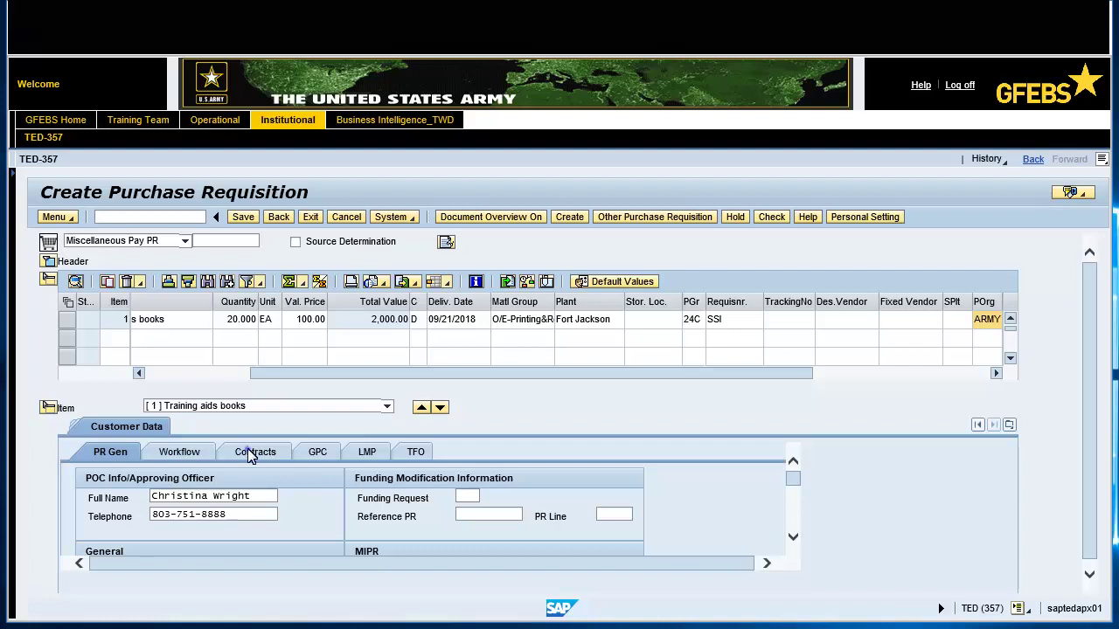
{"action": "left_click", "coordinate": [249, 451]}
Enter pay office HQ0490, NAICS 541930 and PSC 6910 in item 1's contract details
{"action": "left_click", "coordinate": [295, 496]}
{"action": "type", "text": "hq0490"}
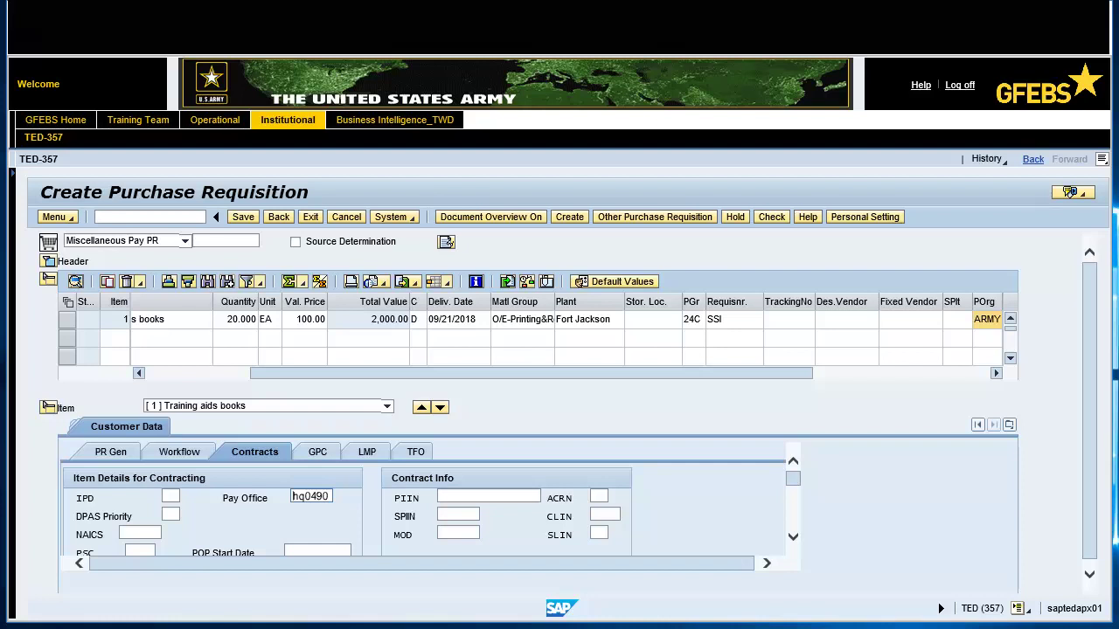
{"action": "double_click", "coordinate": [311, 495]}
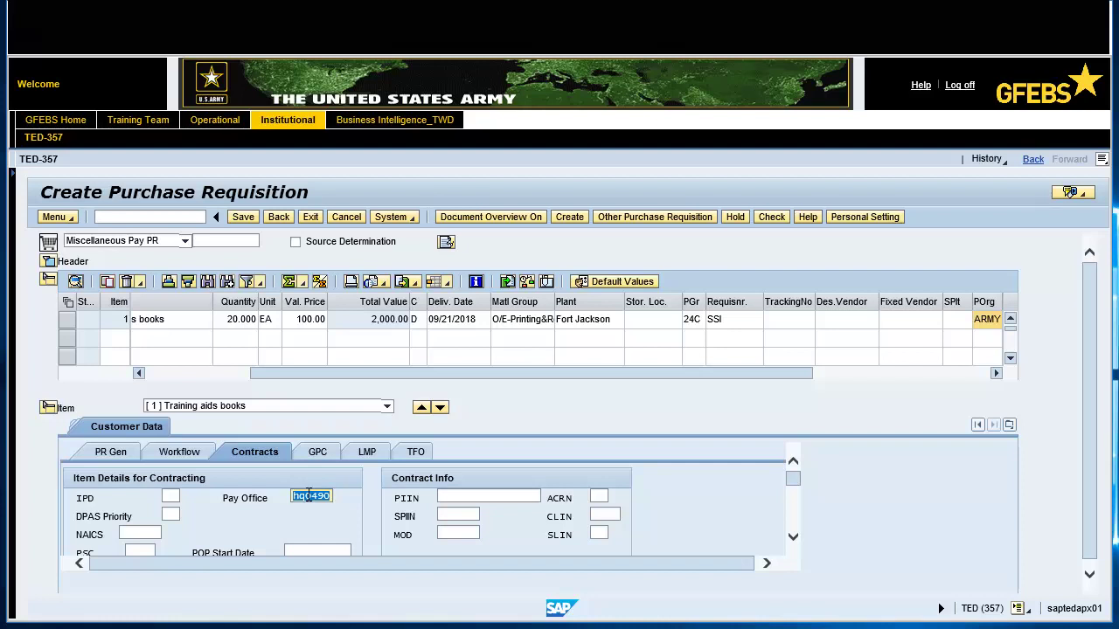
{"action": "left_click", "coordinate": [147, 531]}
{"action": "type", "text": "541930"}
{"action": "double_click", "coordinate": [147, 531]}
{"action": "left_click", "coordinate": [132, 554]}
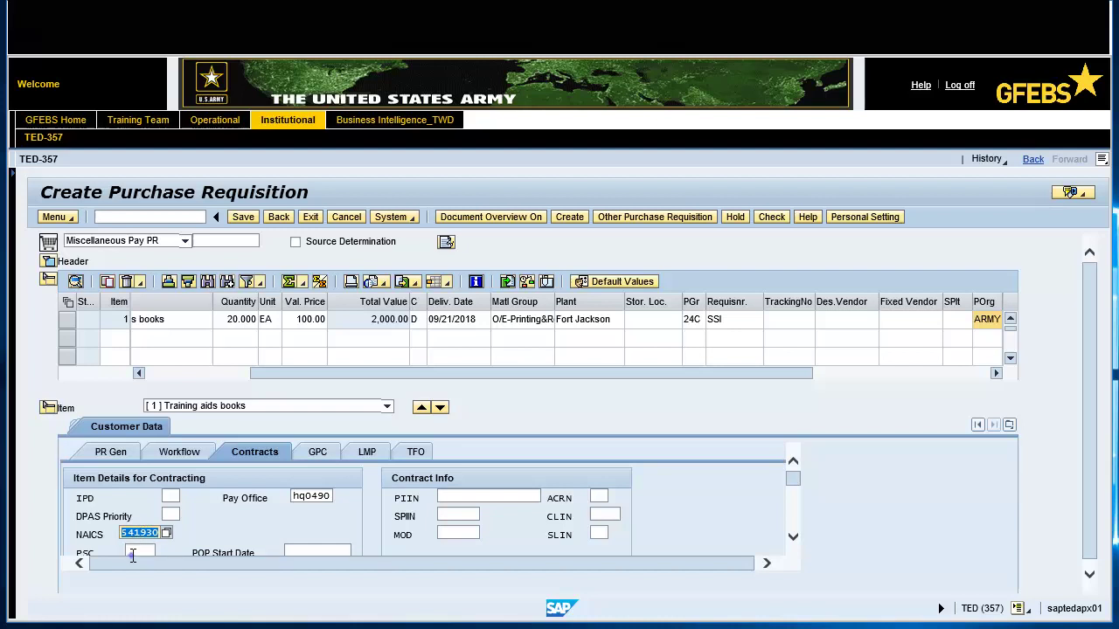
{"action": "type", "text": "6910"}
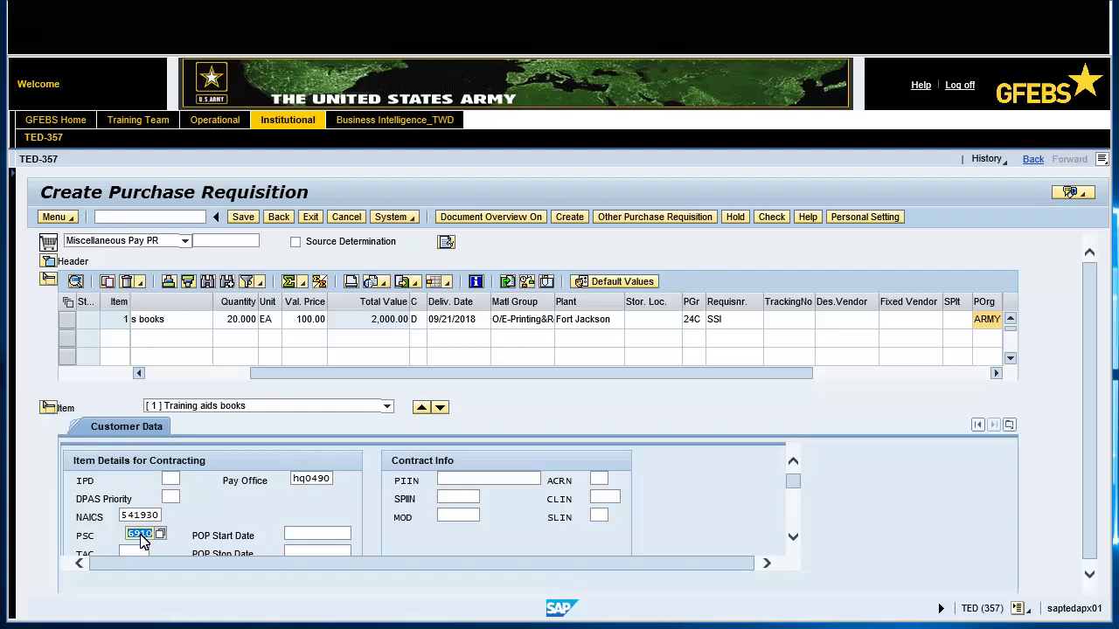
{"action": "left_click", "coordinate": [150, 373]}
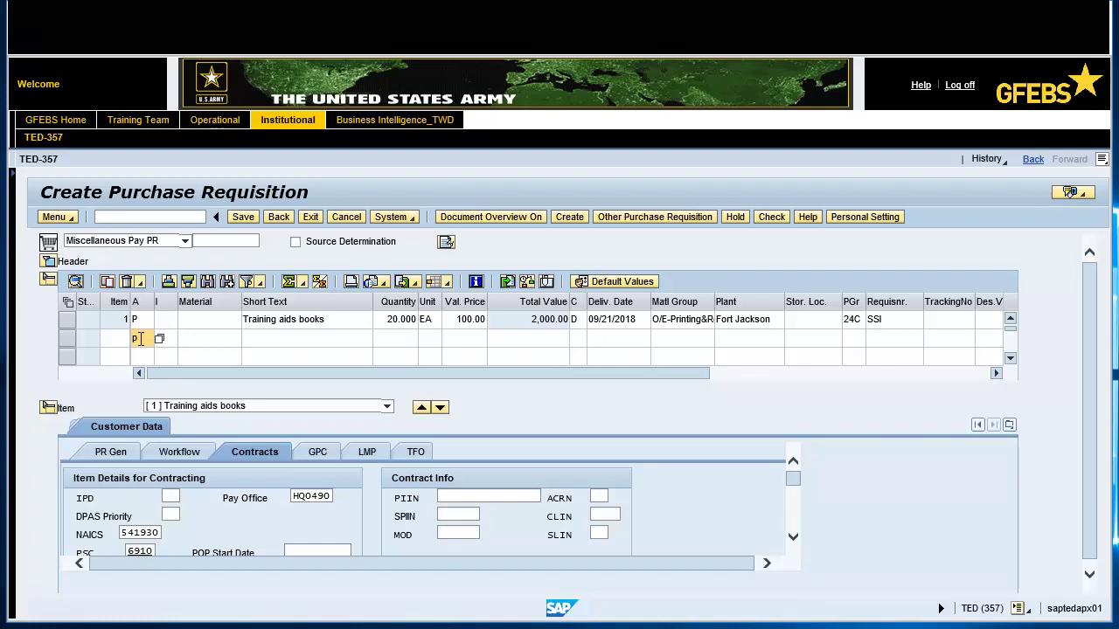
Add item 2 'Language Instructor' with quantity 1 and unit AU
{"action": "left_click", "coordinate": [259, 337]}
{"action": "type", "text": "La"}
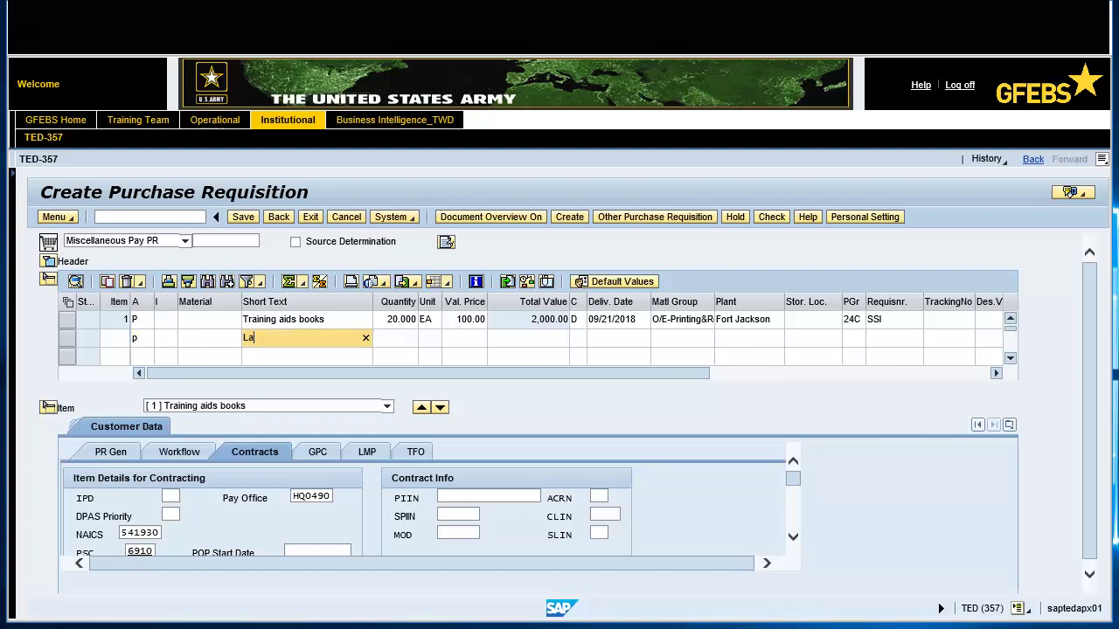
{"action": "type", "text": "nguage Instructor"}
{"action": "left_click", "coordinate": [401, 338]}
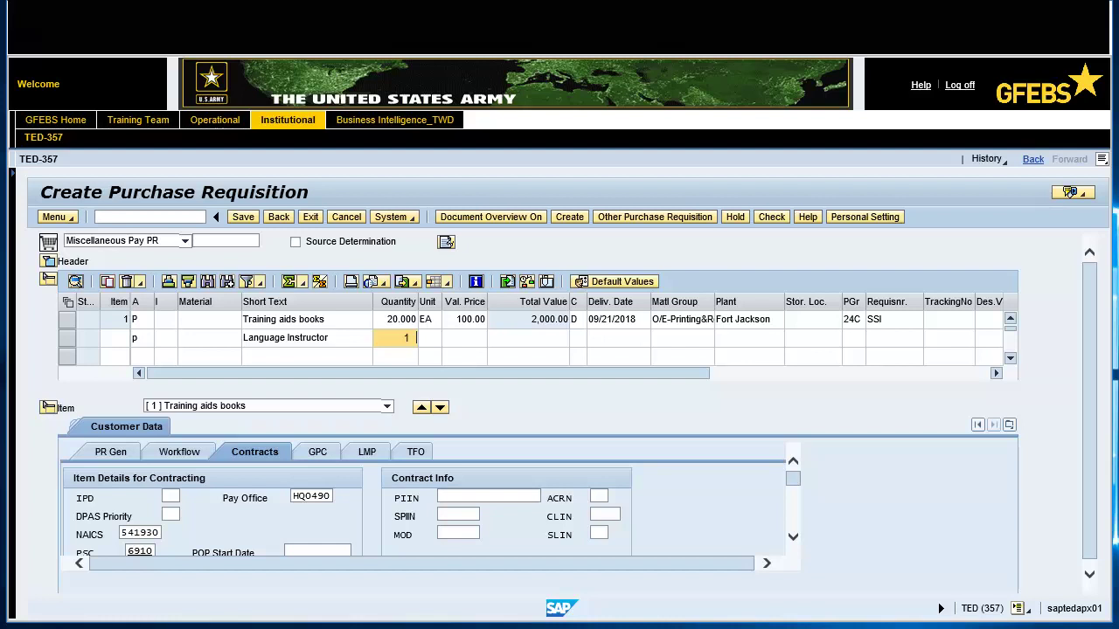
{"action": "left_click", "coordinate": [428, 338]}
{"action": "type", "text": "au"}
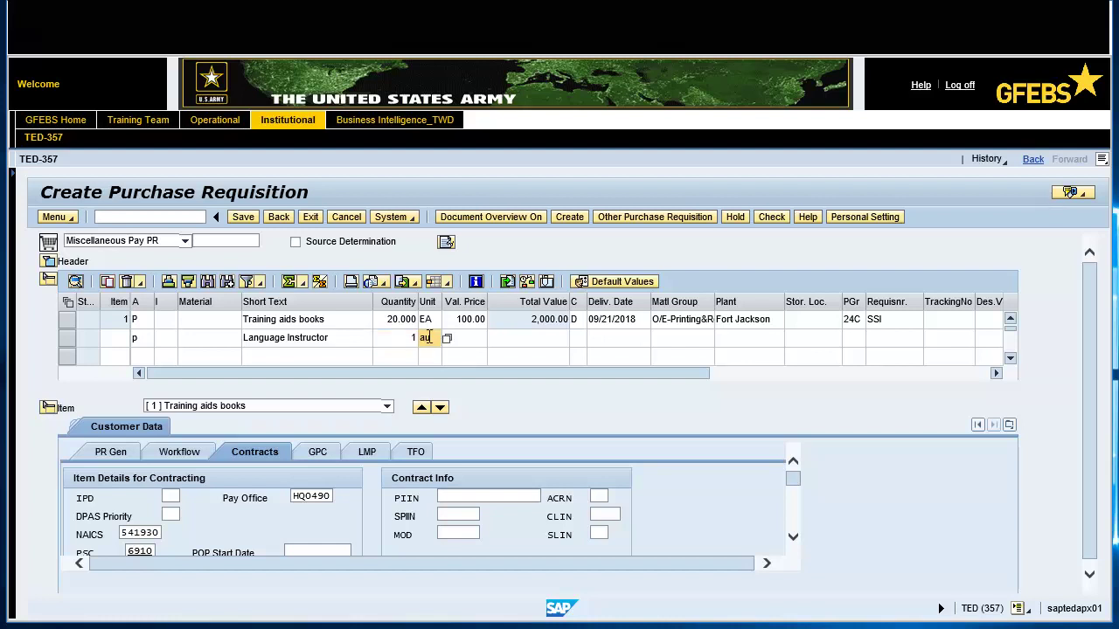
{"action": "left_click", "coordinate": [625, 338]}
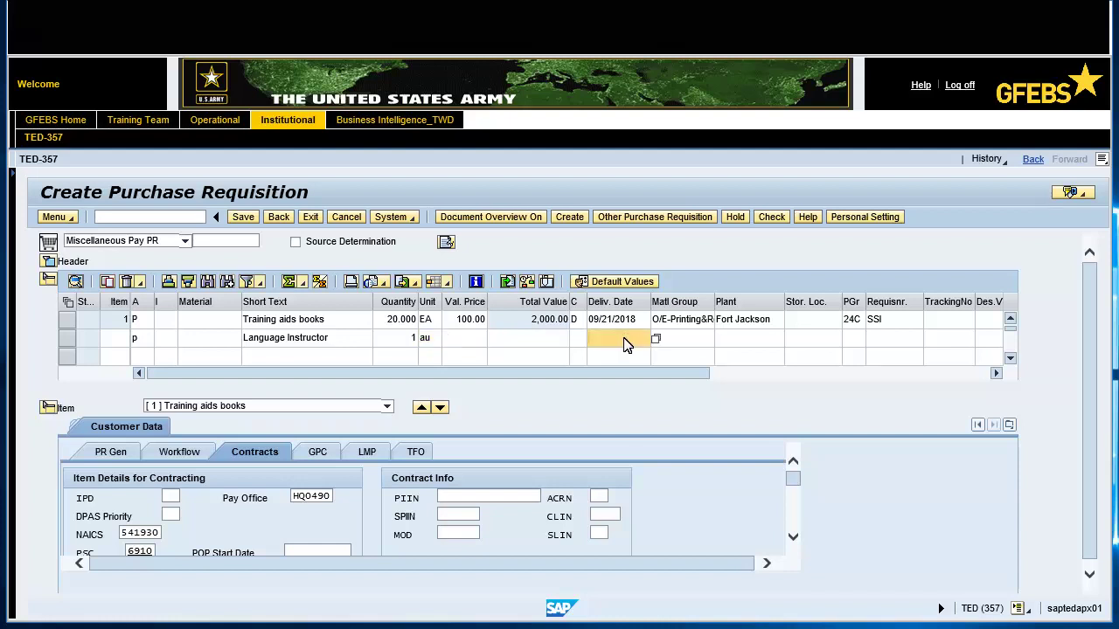
Set item 2's delivery date to 09/21/2018, material group 2400 and plant jck1
{"action": "left_click", "coordinate": [655, 339]}
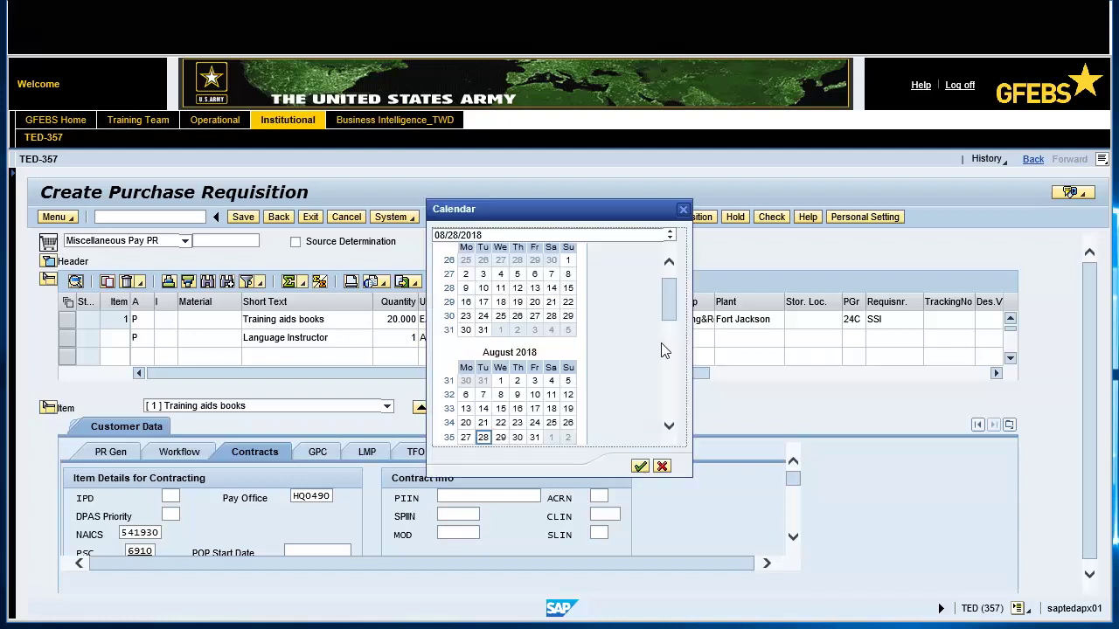
{"action": "left_click", "coordinate": [669, 428]}
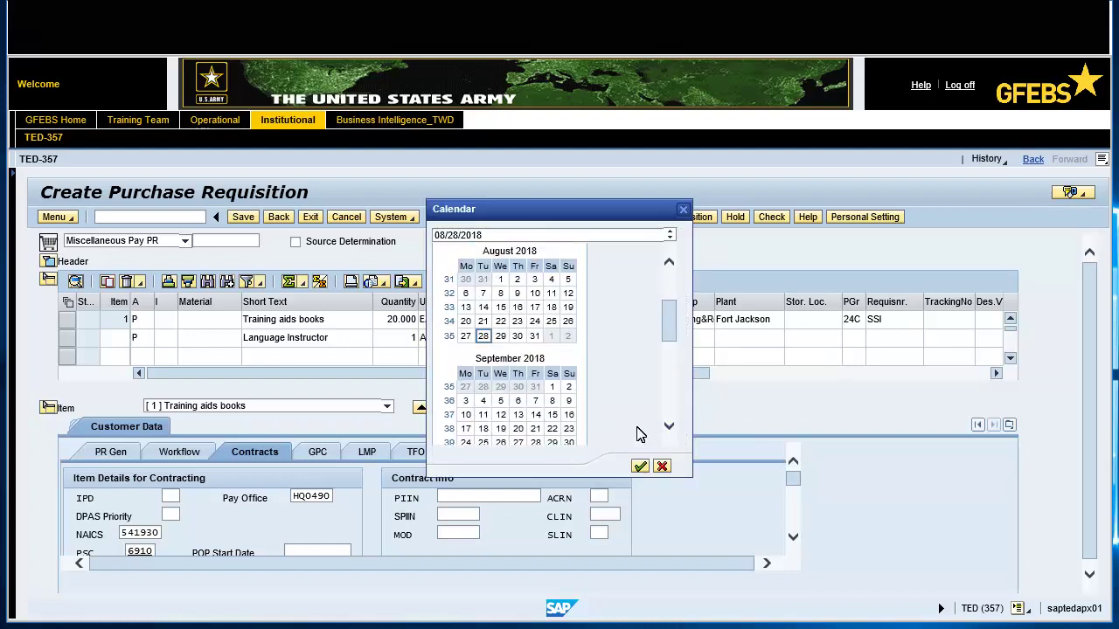
{"action": "left_click", "coordinate": [536, 428]}
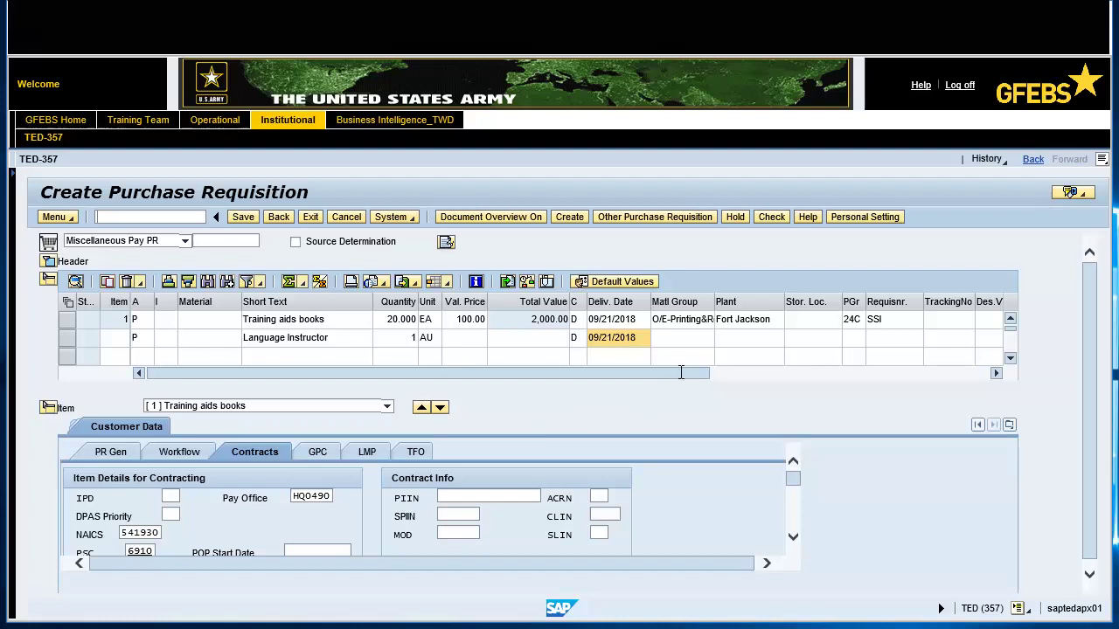
{"action": "left_click", "coordinate": [687, 339]}
{"action": "type", "text": "2400"}
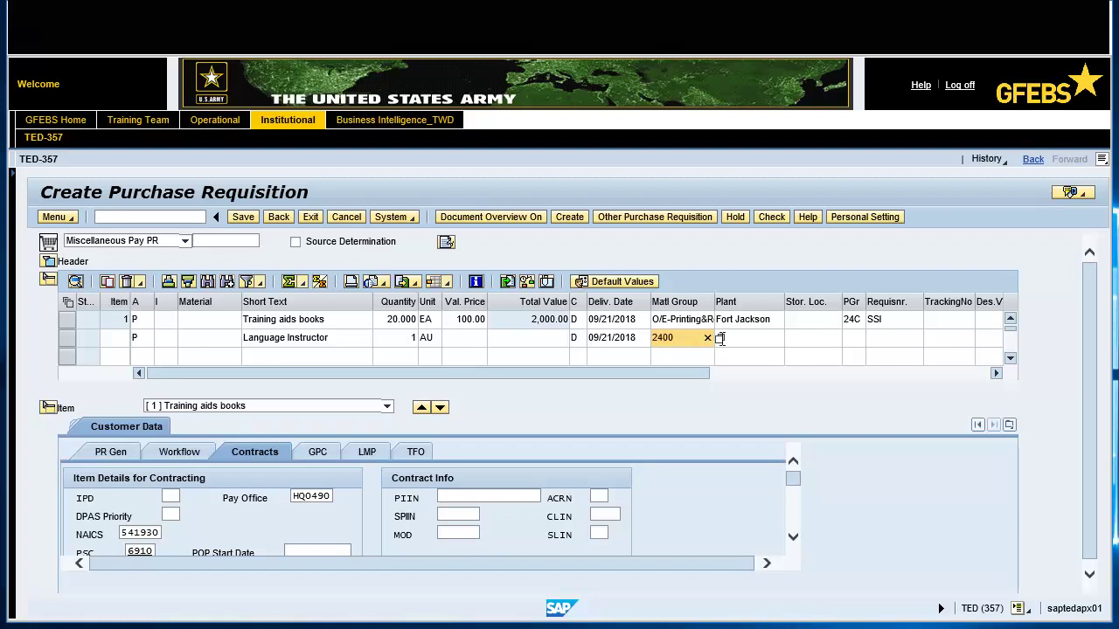
{"action": "left_click", "coordinate": [768, 339]}
{"action": "type", "text": "jck1"}
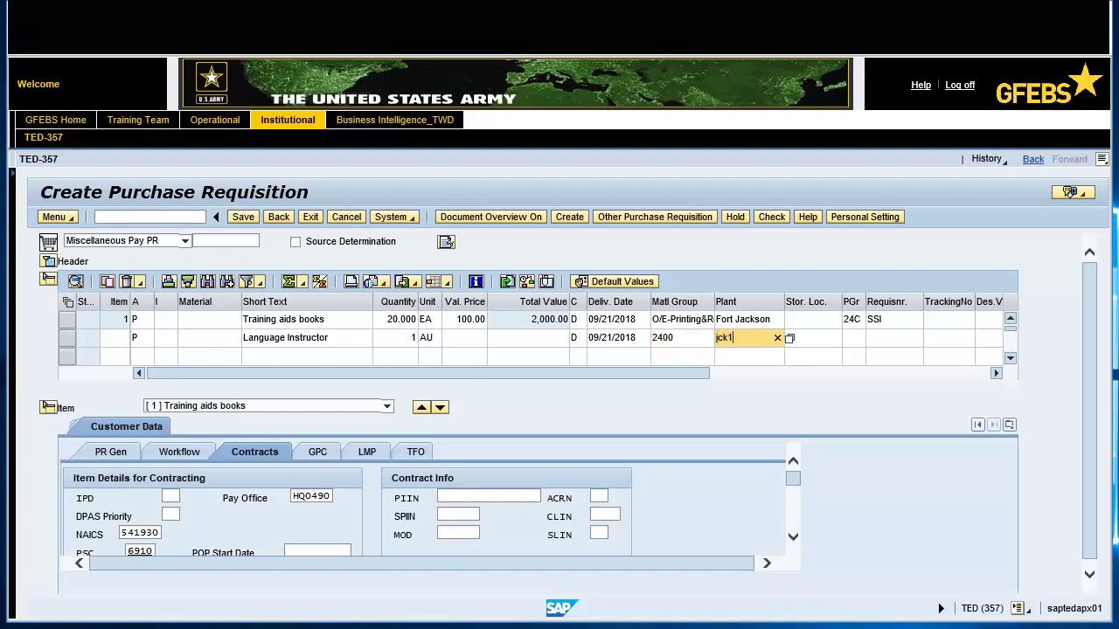
Enter purchasing group 24C, requisitioner SSI and organization ARMY, then validate item 2
{"action": "left_click", "coordinate": [856, 341]}
{"action": "type", "text": "24c"}
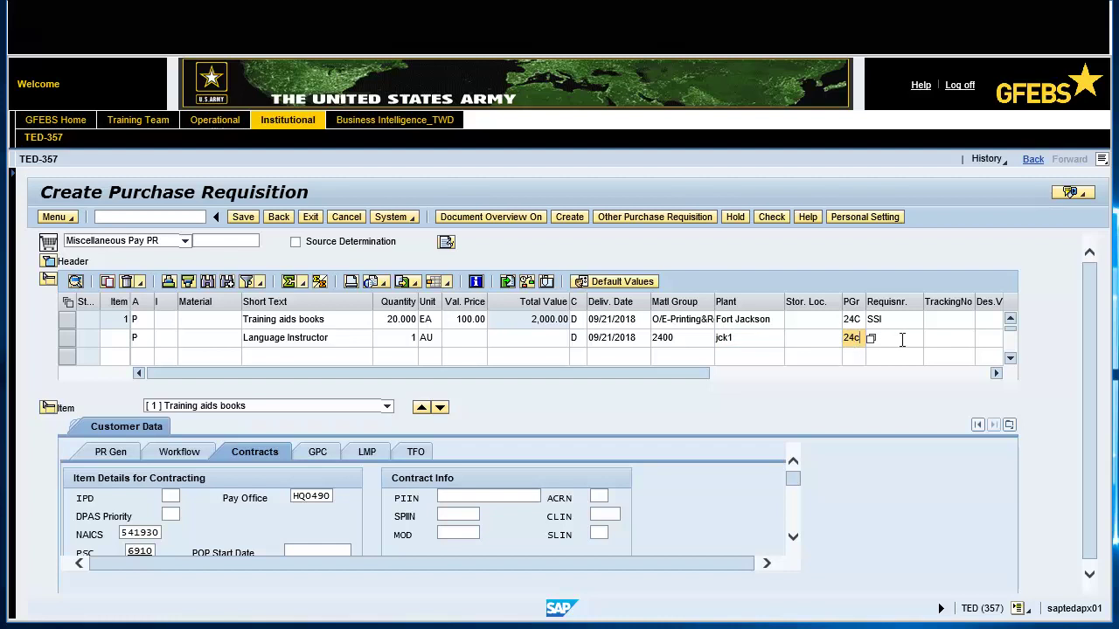
{"action": "left_click", "coordinate": [901, 340]}
{"action": "type", "text": "SSI"}
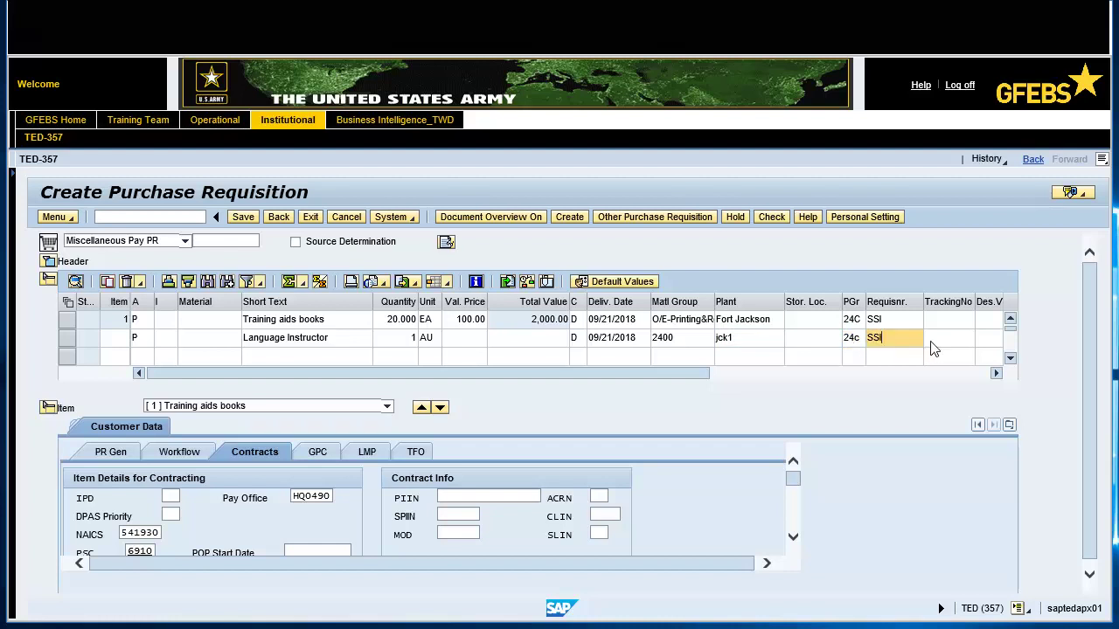
{"action": "left_click", "coordinate": [913, 374]}
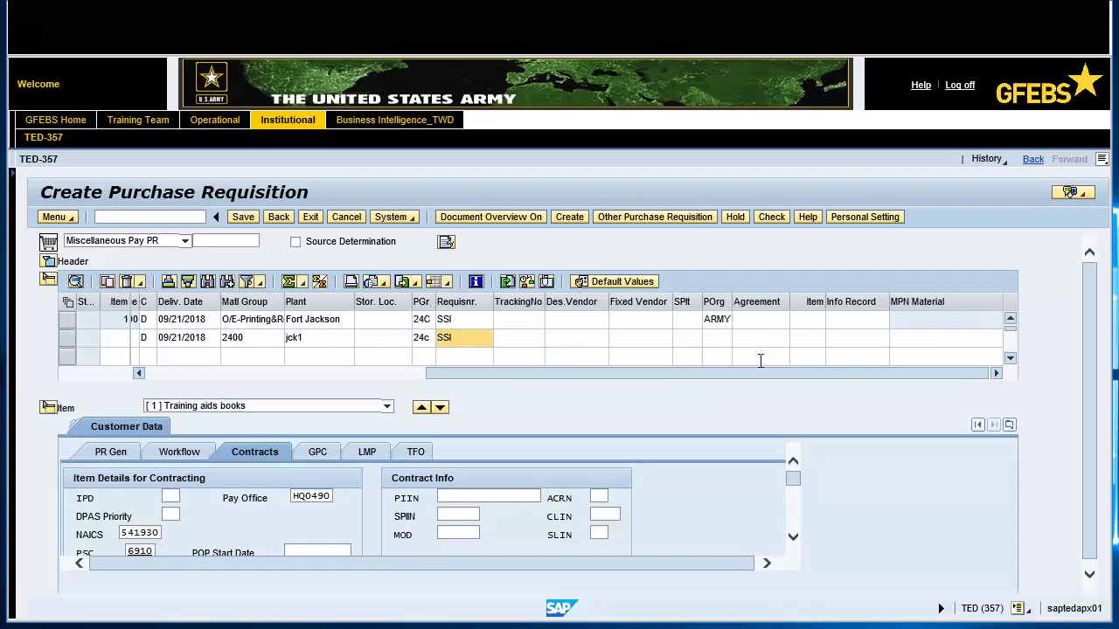
{"action": "left_click", "coordinate": [721, 338]}
{"action": "type", "text": "army"}
{"action": "key", "text": "Return"}
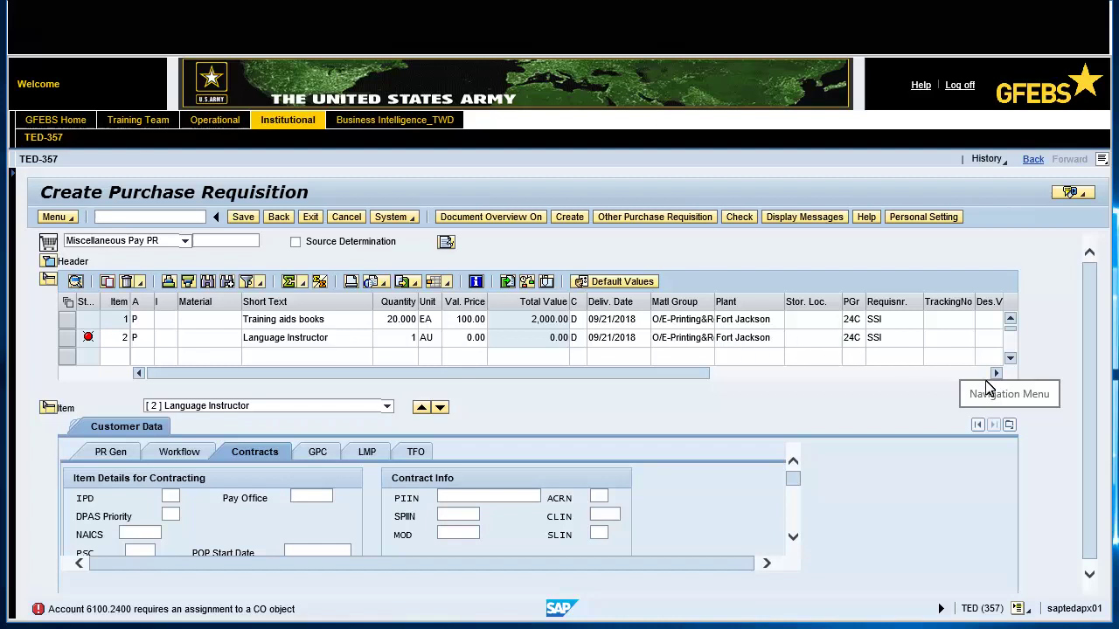
Give item 2 a valuation price of 1,000.00 USD and show its account assignment details
{"action": "left_click", "coordinate": [1008, 425]}
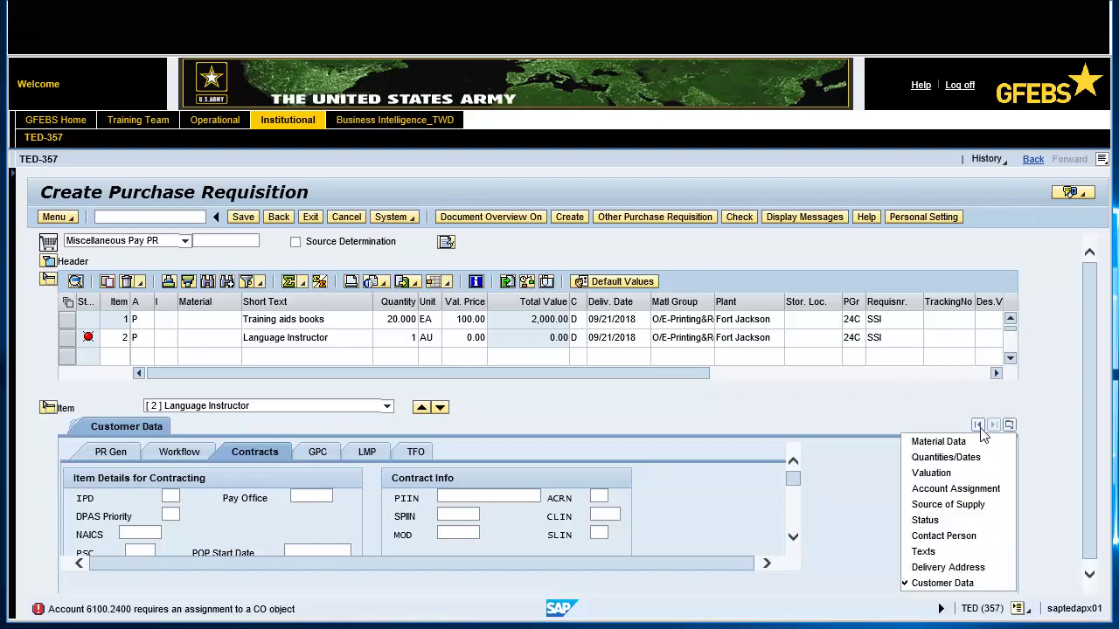
{"action": "left_click", "coordinate": [932, 473]}
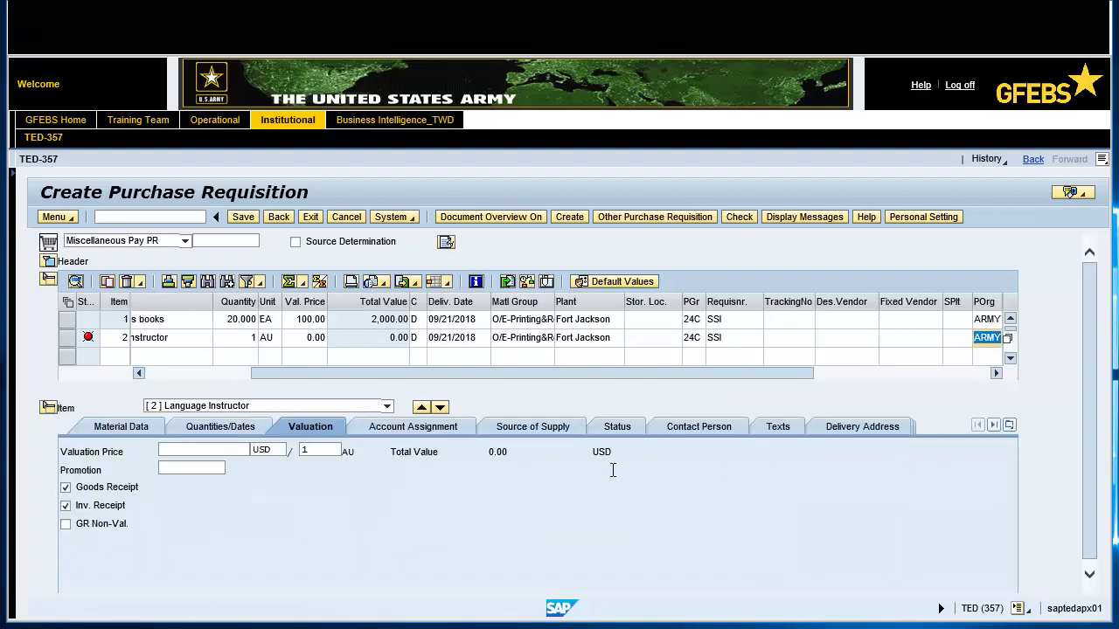
{"action": "left_click", "coordinate": [231, 449]}
{"action": "type", "text": "1000.00"}
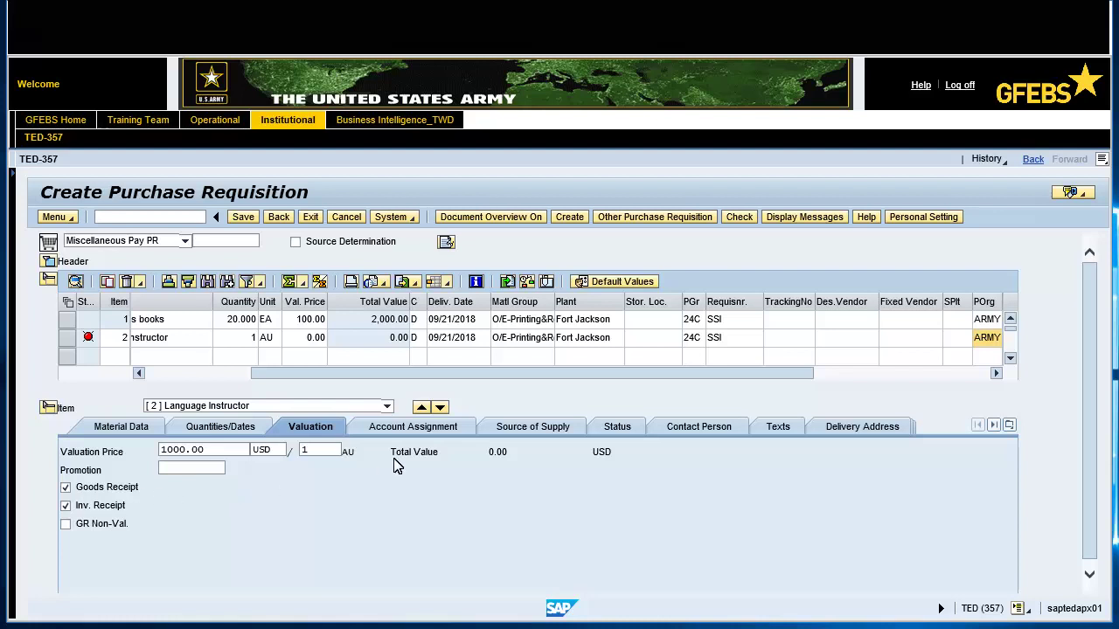
{"action": "left_click", "coordinate": [425, 428]}
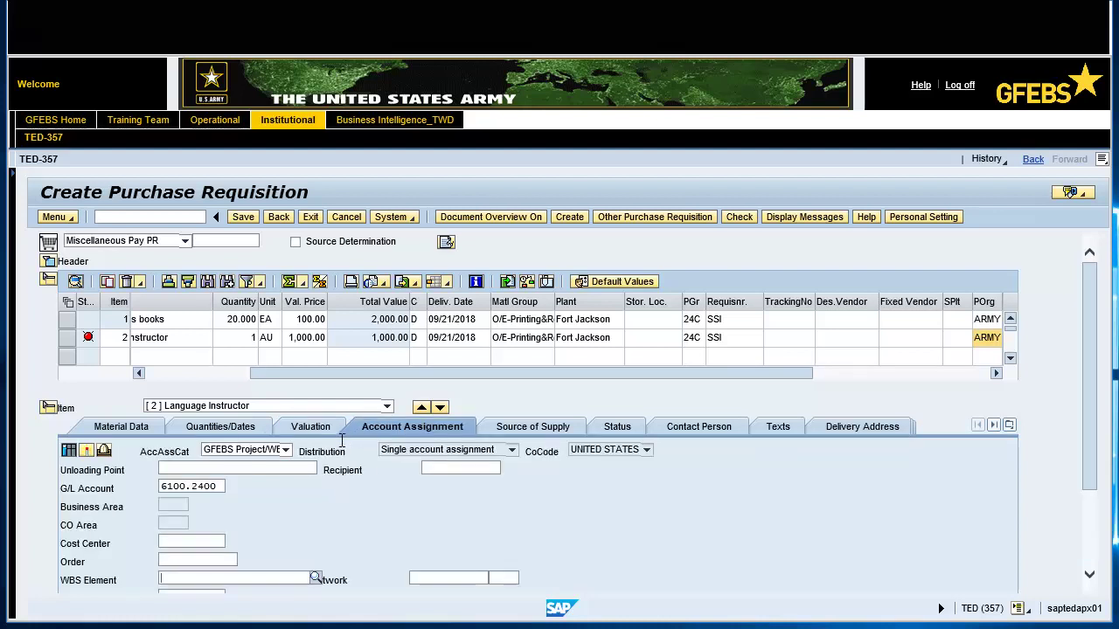
Assign item 2 to WBS element S.0000296.1, deriving business area and CO area ARMY
{"action": "type", "text": "s.0000296.1"}
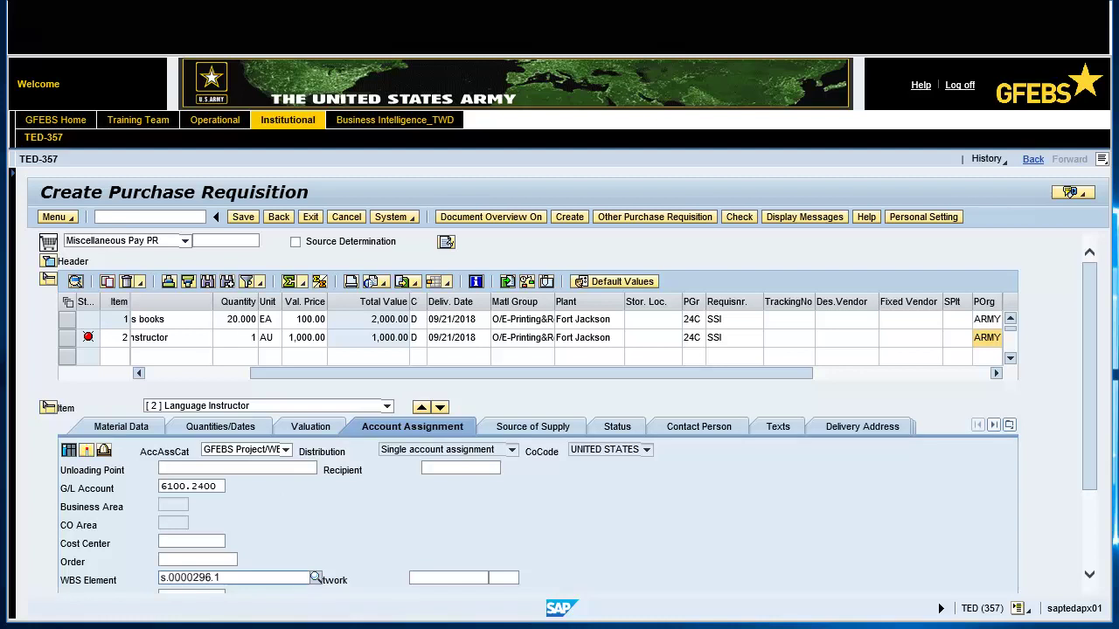
{"action": "key", "text": "Return"}
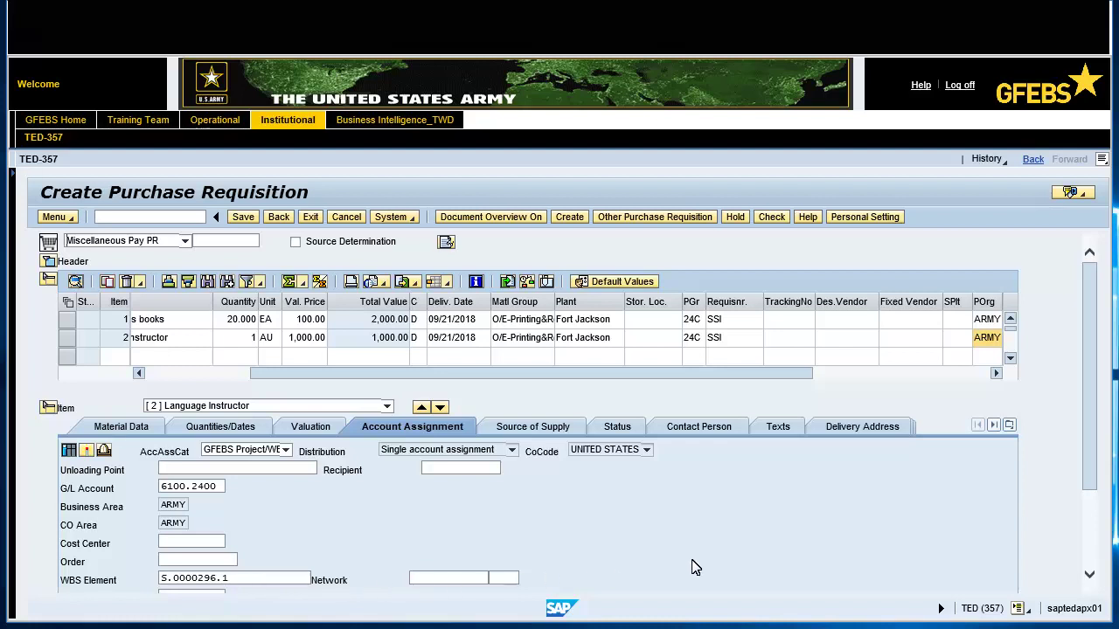
{"action": "left_click", "coordinate": [1010, 425]}
Enter pay office HQ0490 and NAICS 541930 in item 2's contract data
{"action": "left_click", "coordinate": [972, 583]}
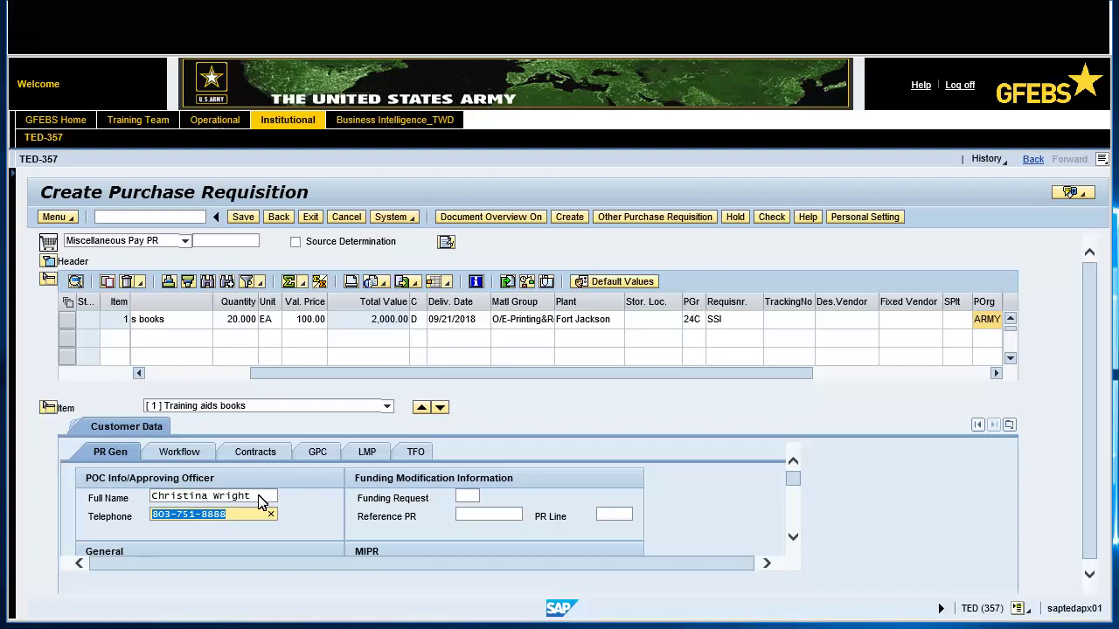
{"action": "left_click", "coordinate": [261, 451]}
{"action": "left_click", "coordinate": [311, 497]}
{"action": "type", "text": "hq0490"}
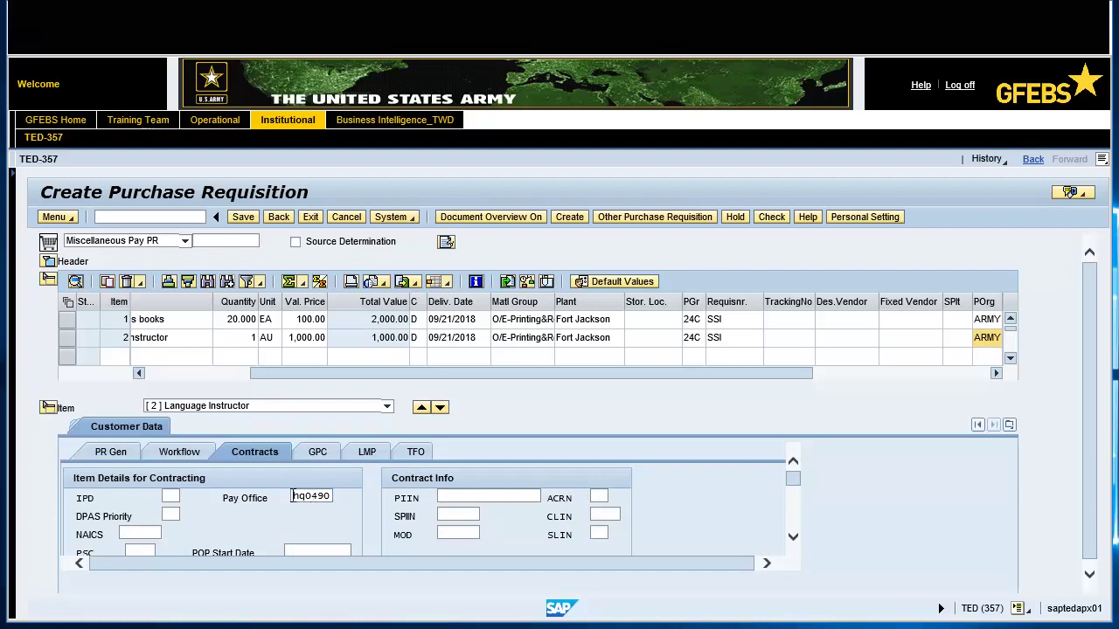
{"action": "left_click", "coordinate": [127, 533]}
{"action": "type", "text": "541930"}
Set item 2's product service code to U099 and save the purchase requisition
{"action": "scroll", "coordinate": [145, 542], "scroll_direction": "down", "scroll_amount": 1}
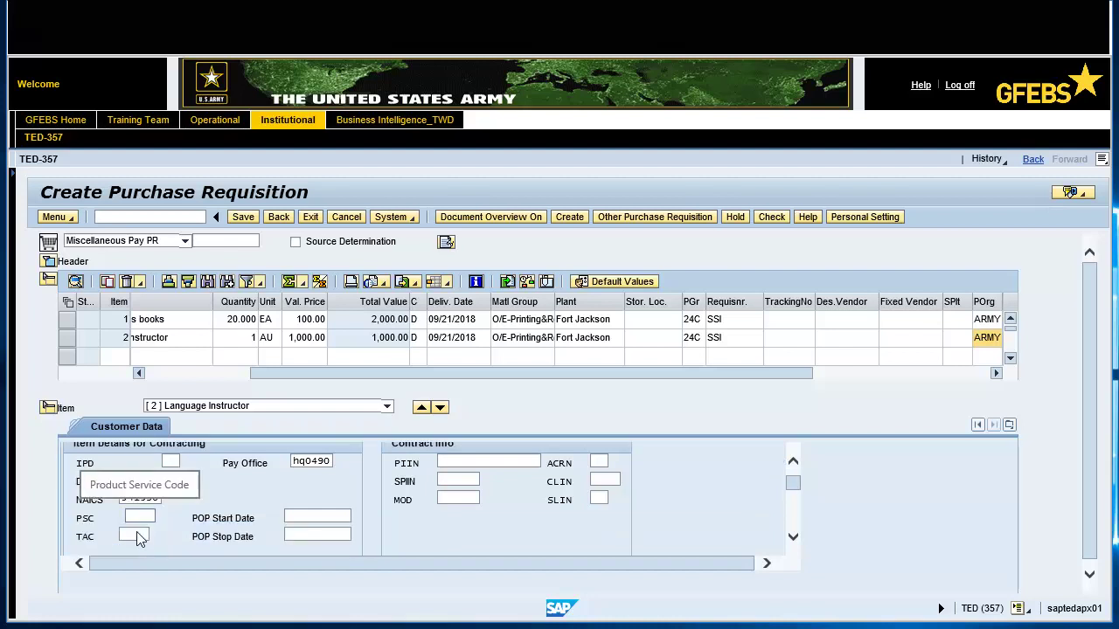
{"action": "left_click", "coordinate": [128, 518]}
{"action": "type", "text": "u099"}
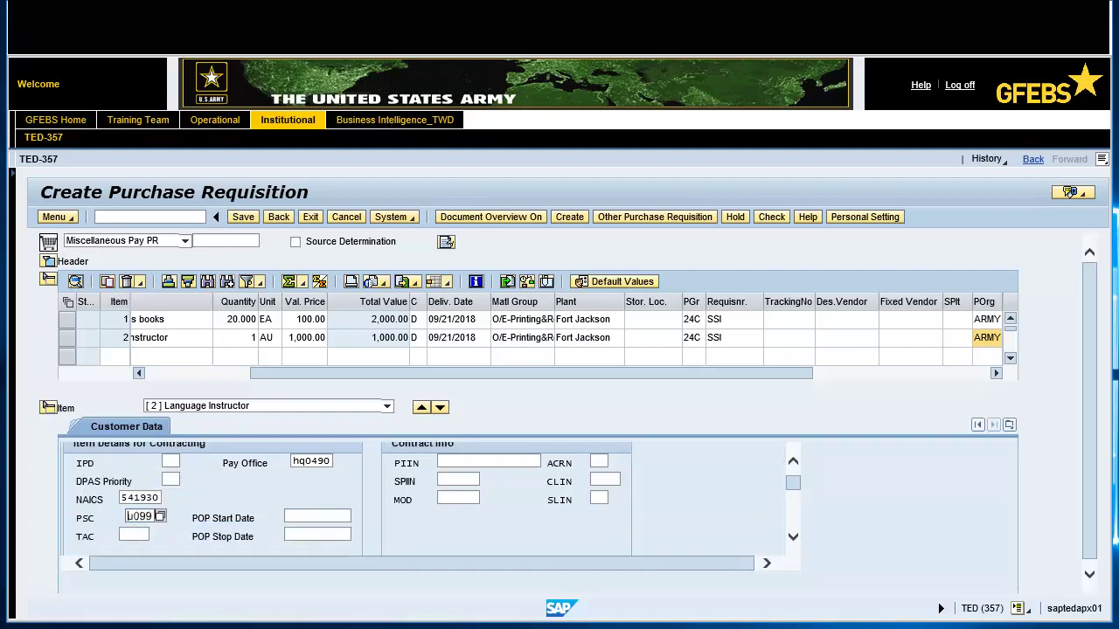
{"action": "key", "text": "Return"}
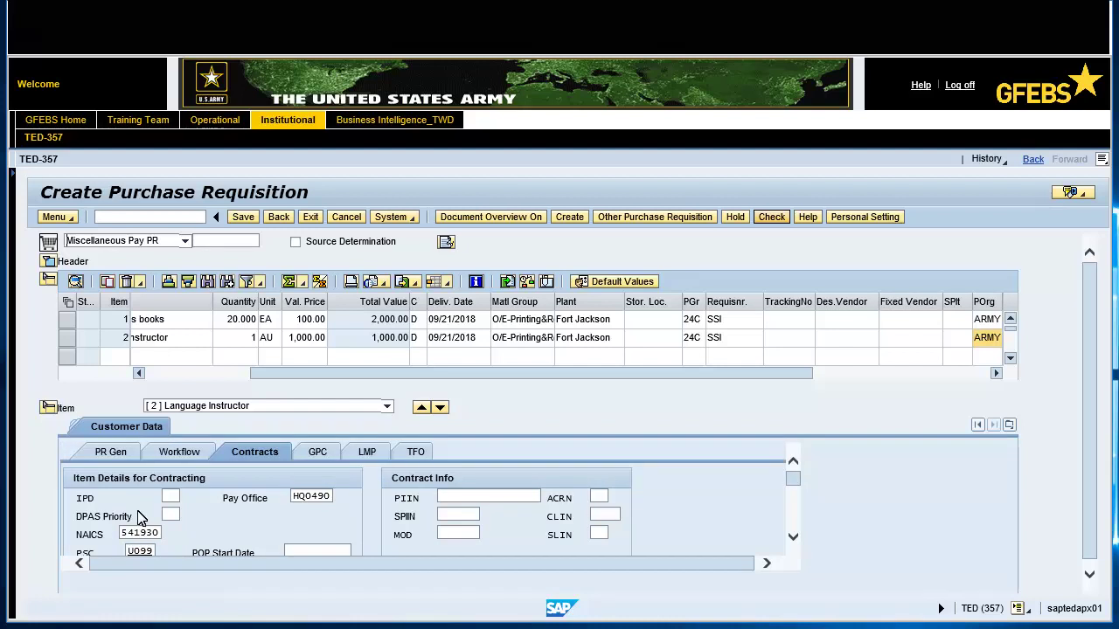
{"action": "left_click", "coordinate": [244, 219]}
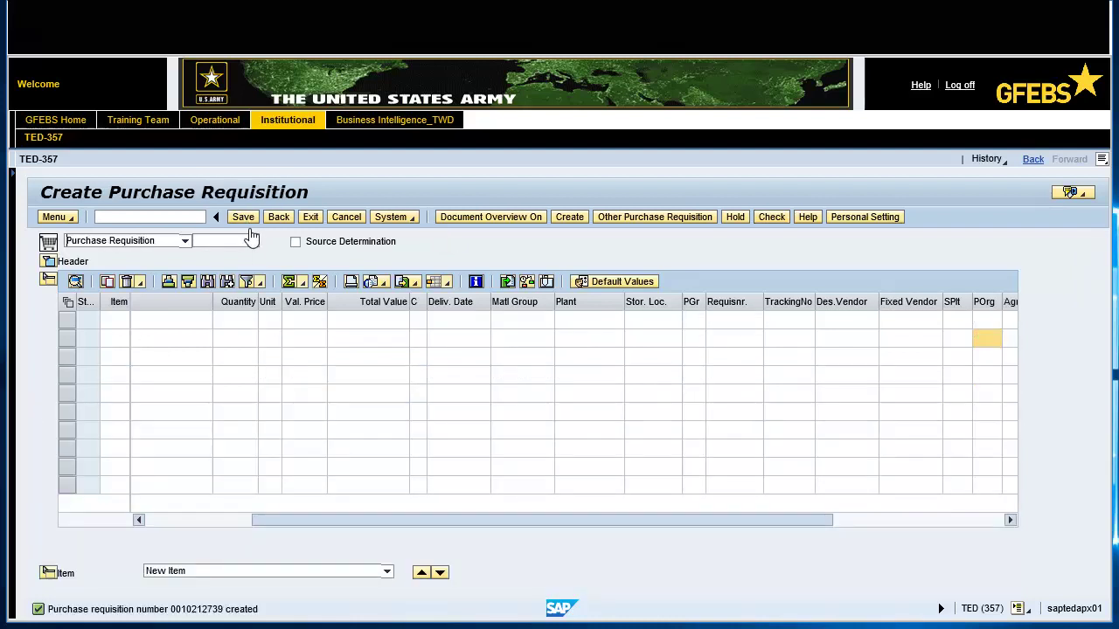